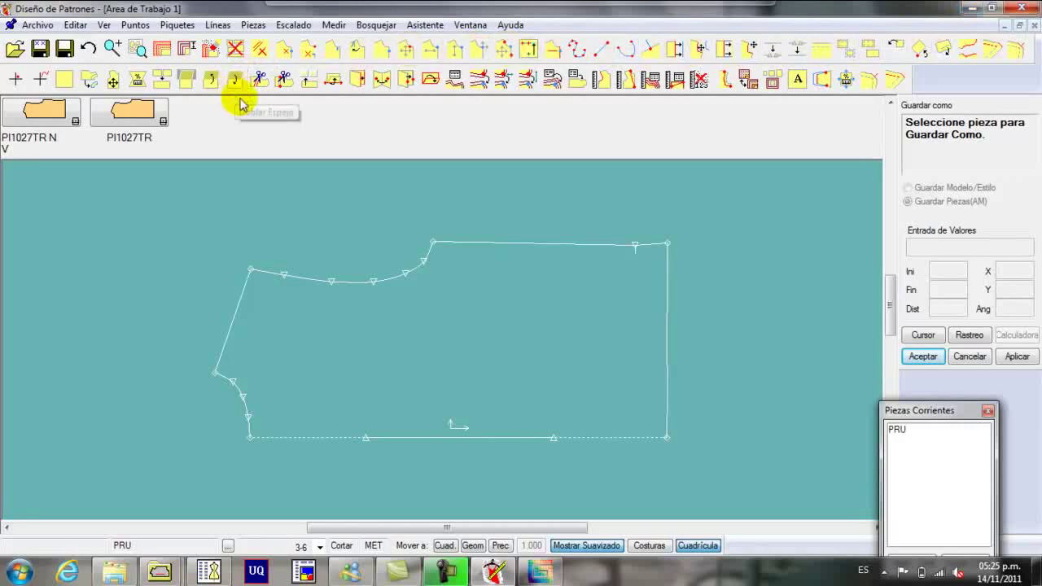
- Restore PRU with Undo, send it back to the piece menu, then drag it onto the work area
left_click(235, 48)
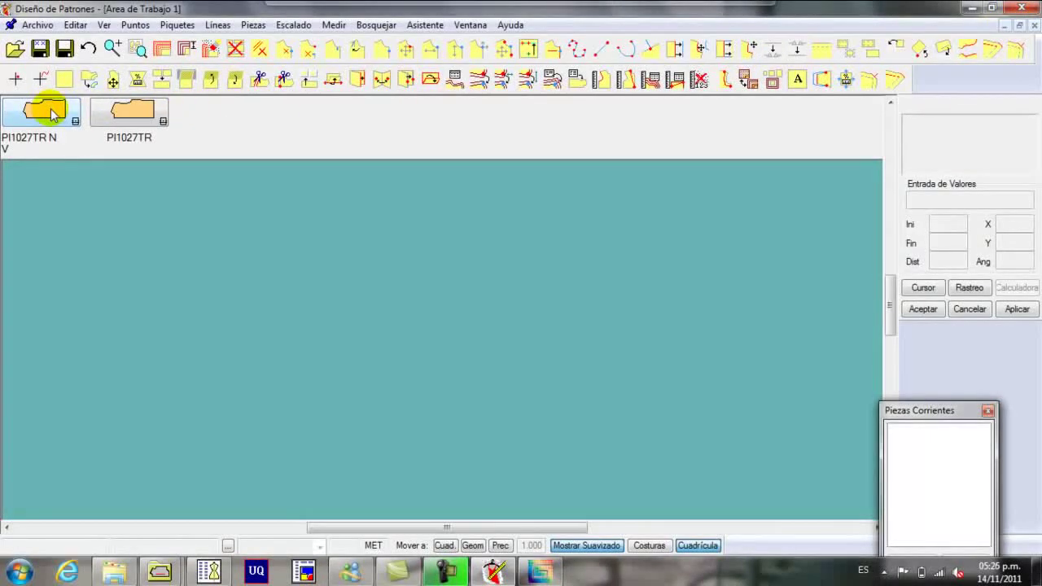
left_click(87, 48)
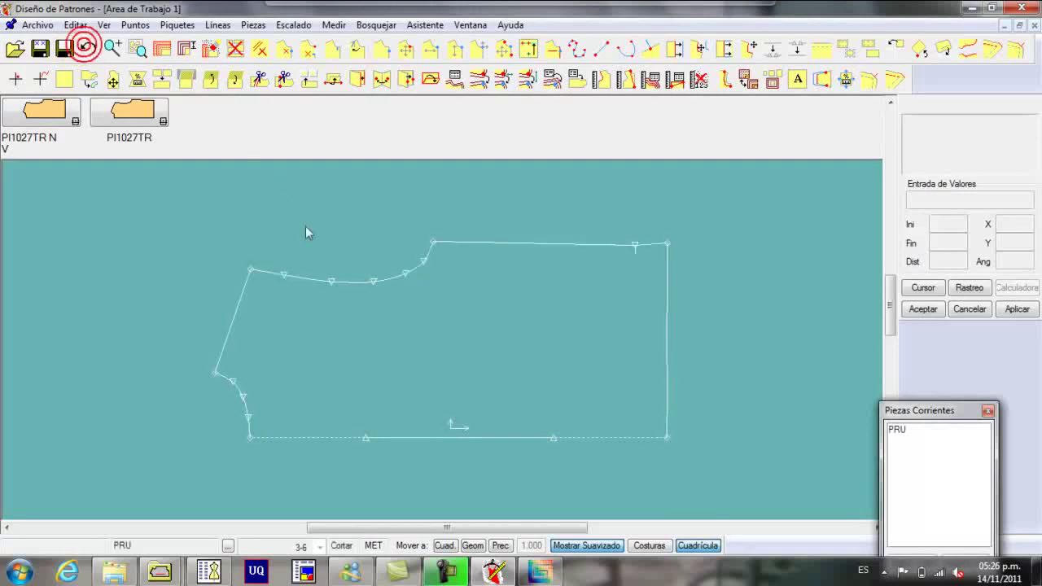
right_click(467, 320)
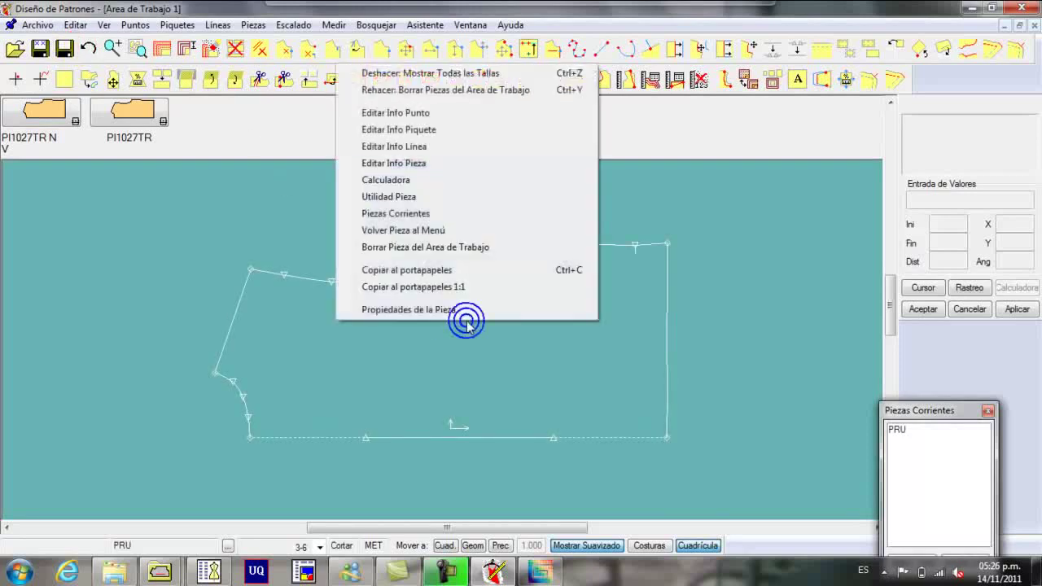
left_click(425, 231)
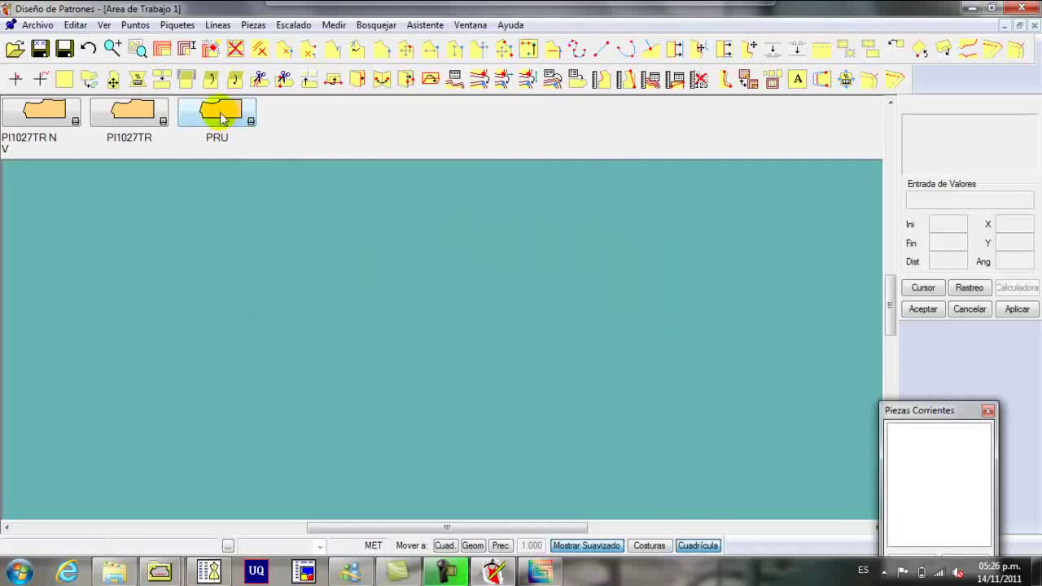
left_click_drag(220, 112, 372, 312)
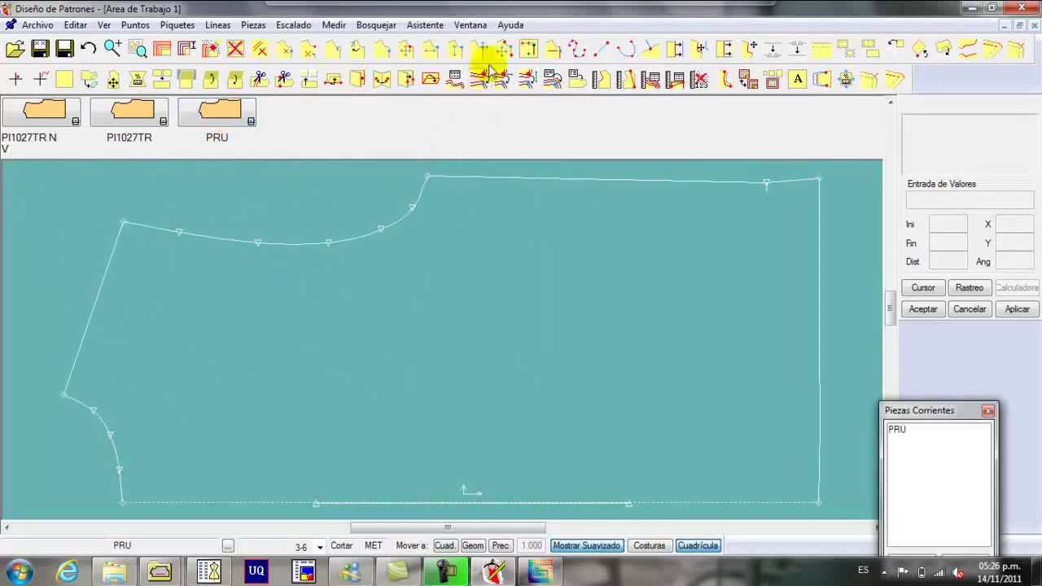
- Draw a 2 Puntos vertical line on PRU from the bottom edge to the upper curve
left_click(601, 51)
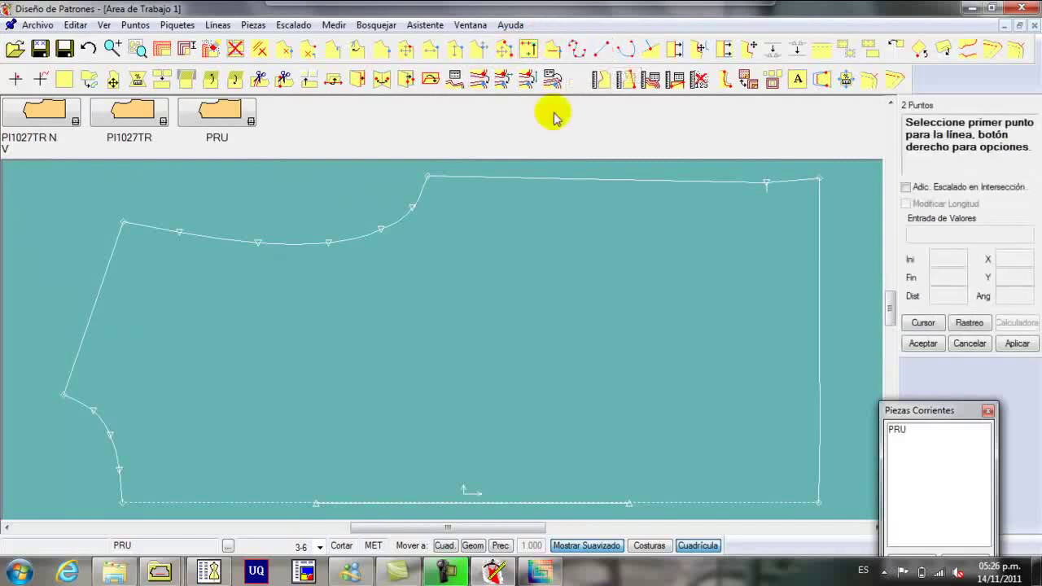
left_click(197, 502)
left_click(207, 501)
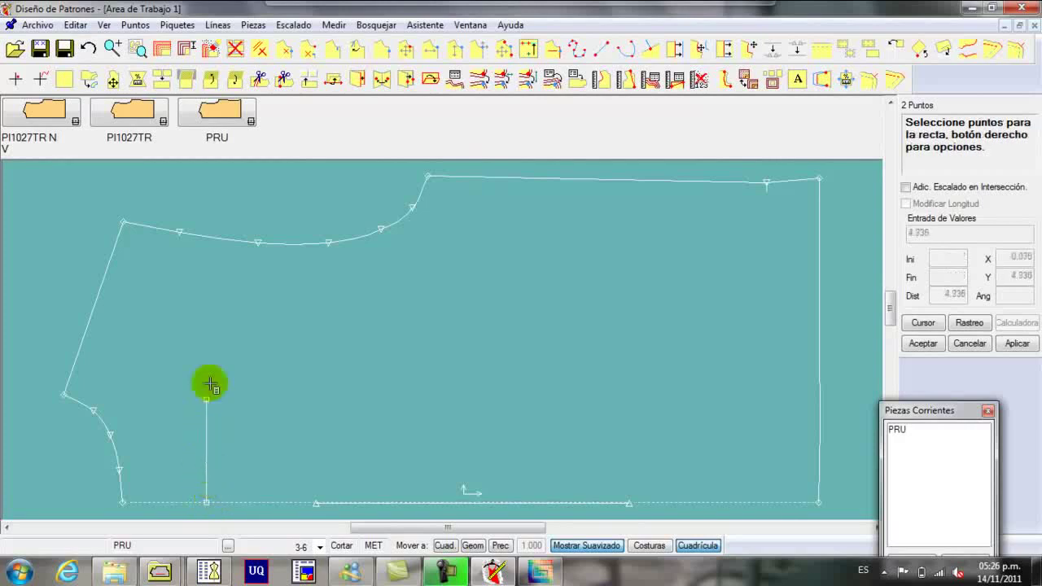
left_click_drag(228, 238, 207, 233)
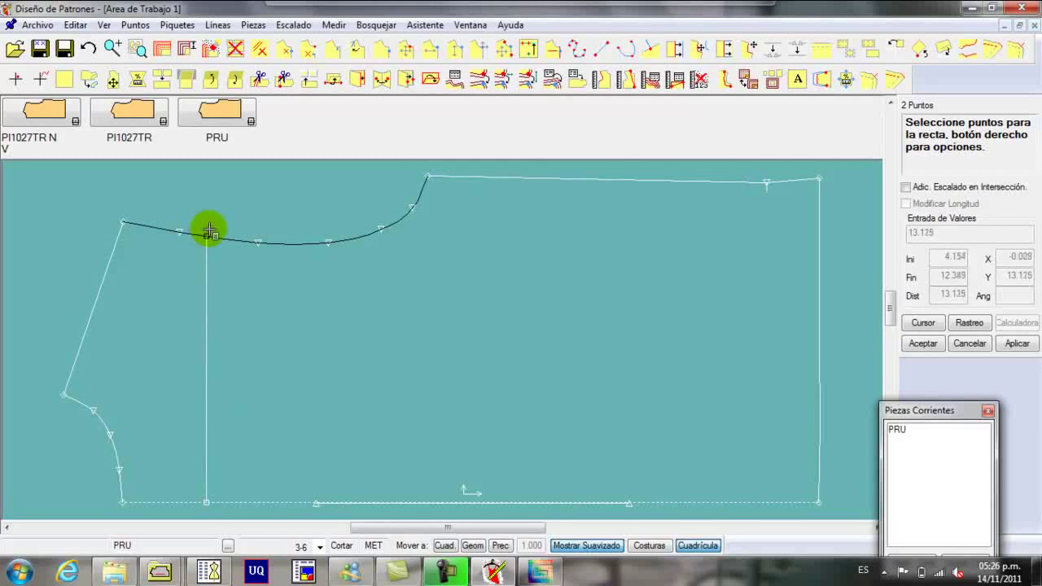
left_click(209, 233)
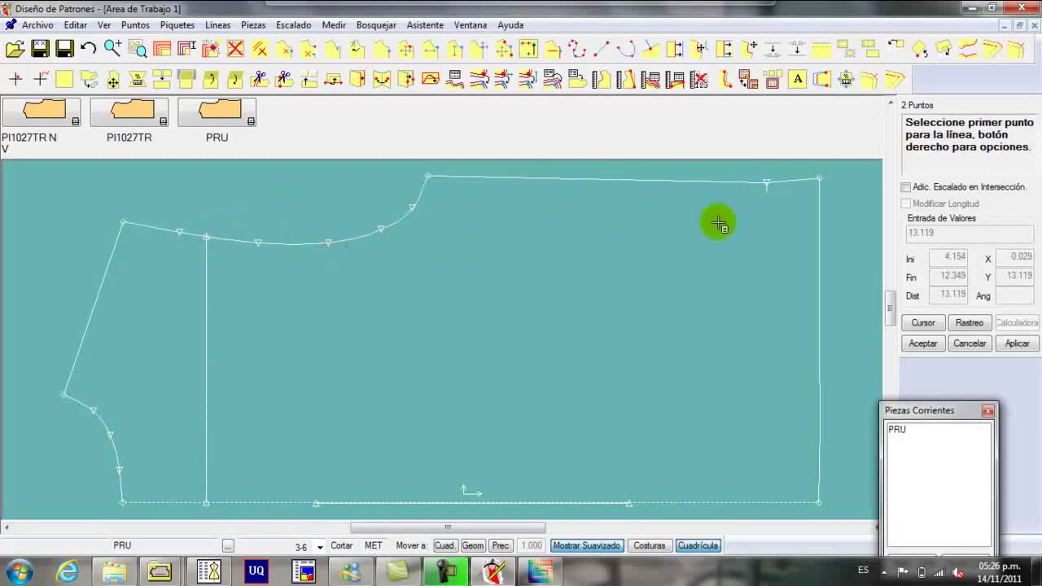
left_click(90, 80)
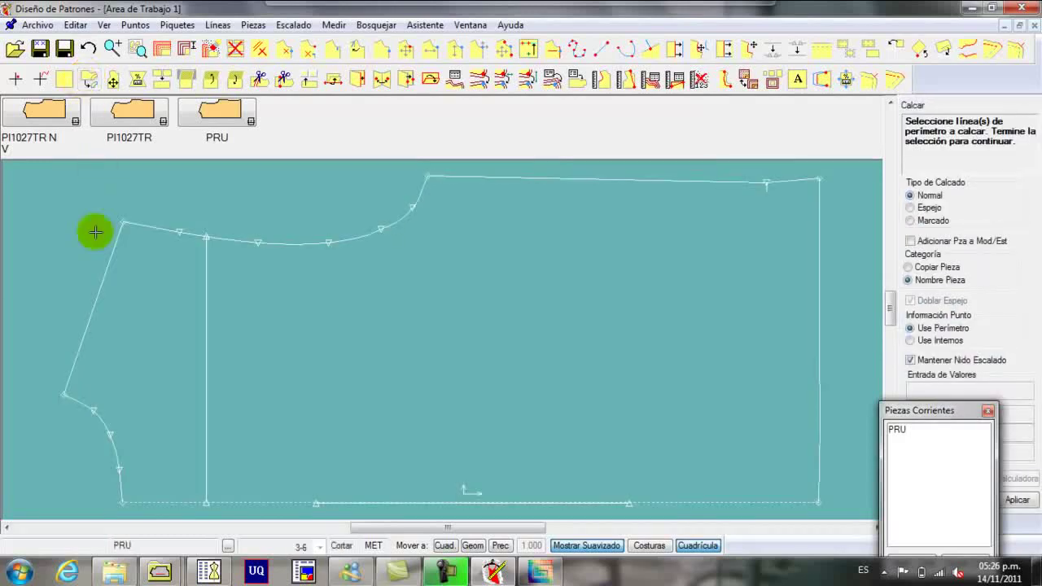
- Trace PRU's narrow left section with Espejo, using the bottom edge as the fold line
left_click(147, 500)
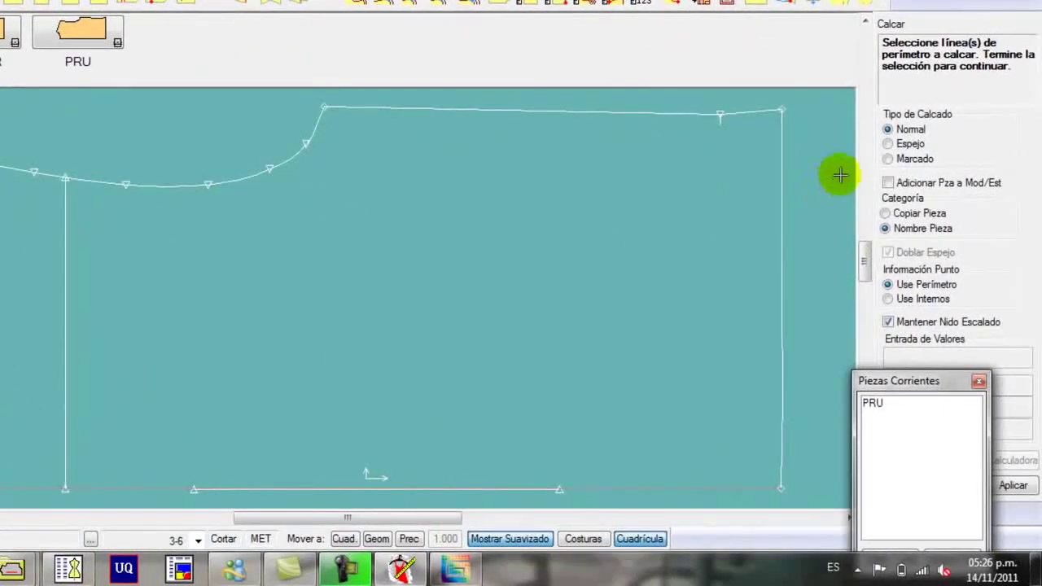
left_click(887, 143)
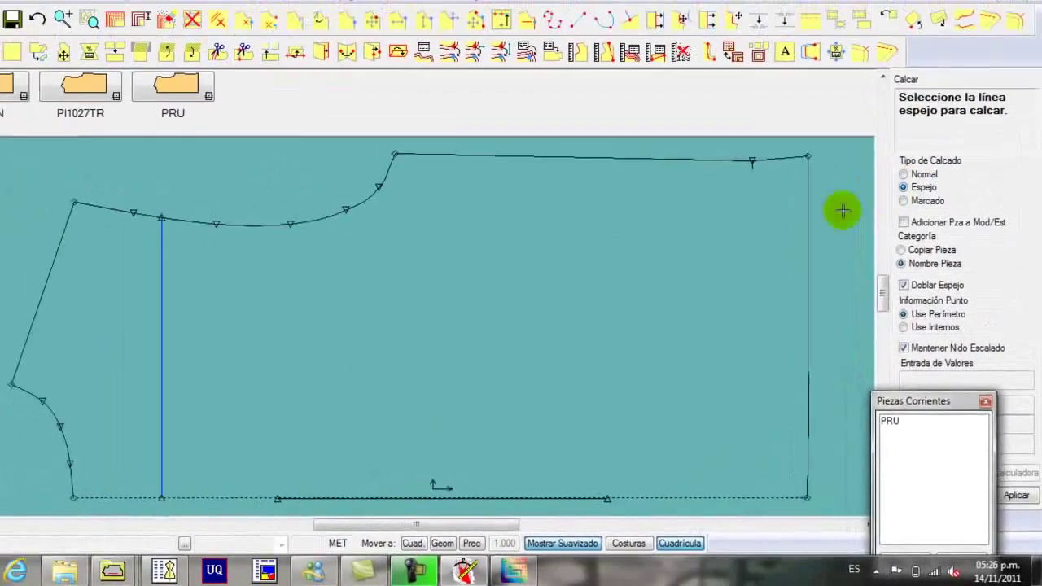
left_click(167, 499)
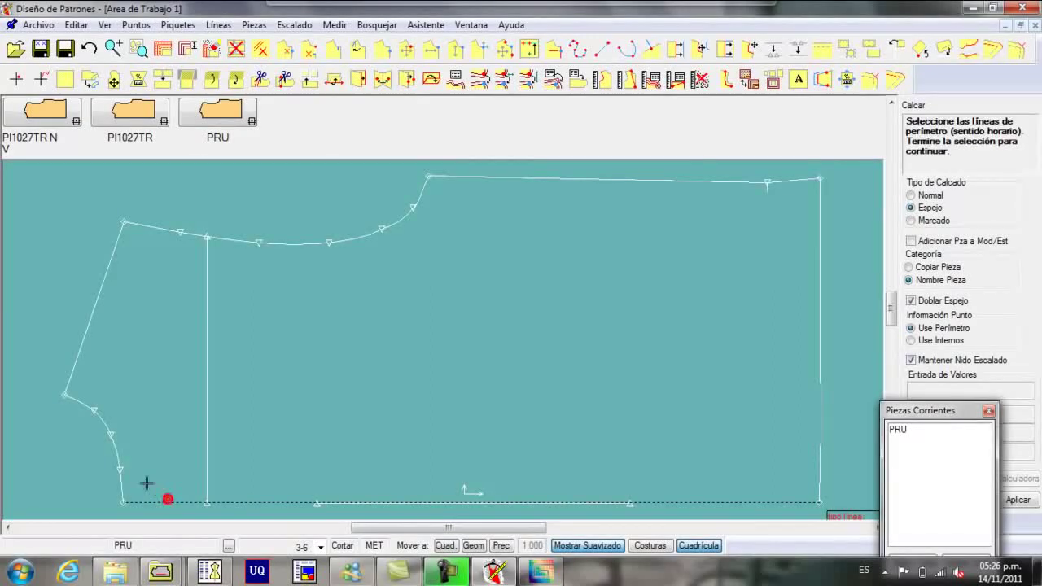
left_click(115, 453)
left_click(86, 328)
left_click(185, 234)
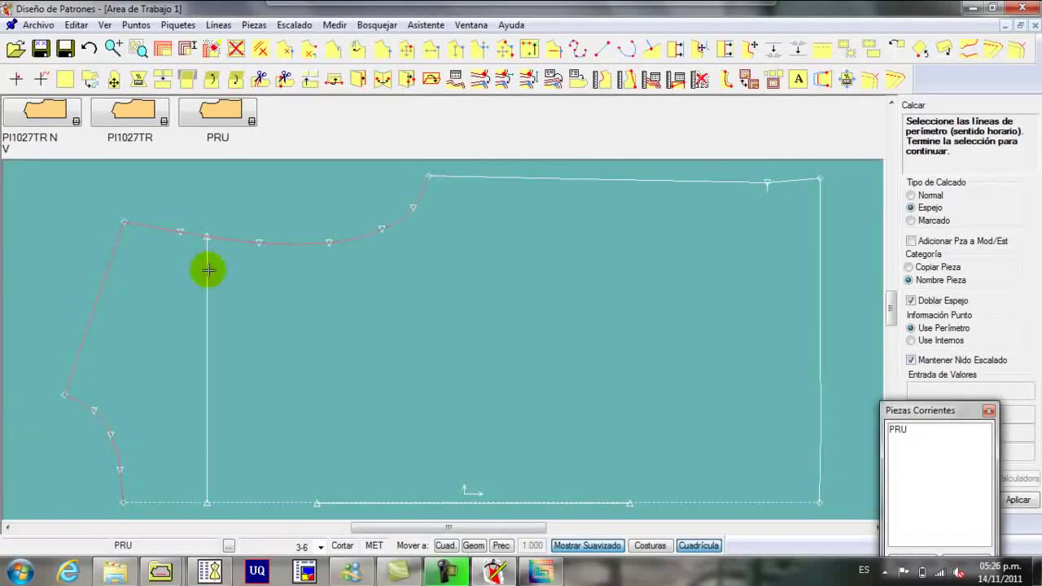
right_click(170, 315)
left_click(174, 319)
- Create and place the mirrored copy, naming it CANTRAS
right_click(158, 318)
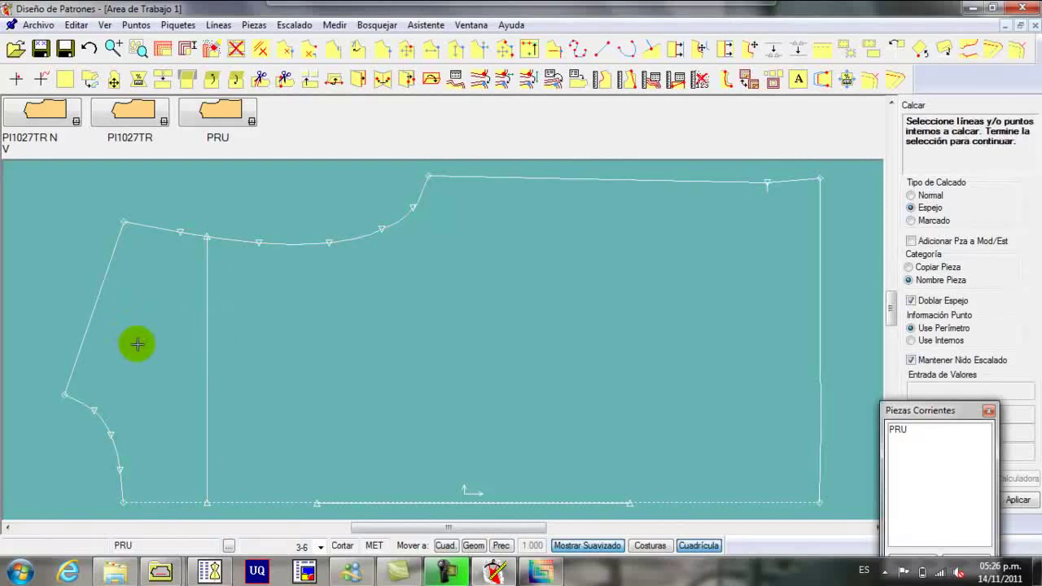
right_click(142, 354)
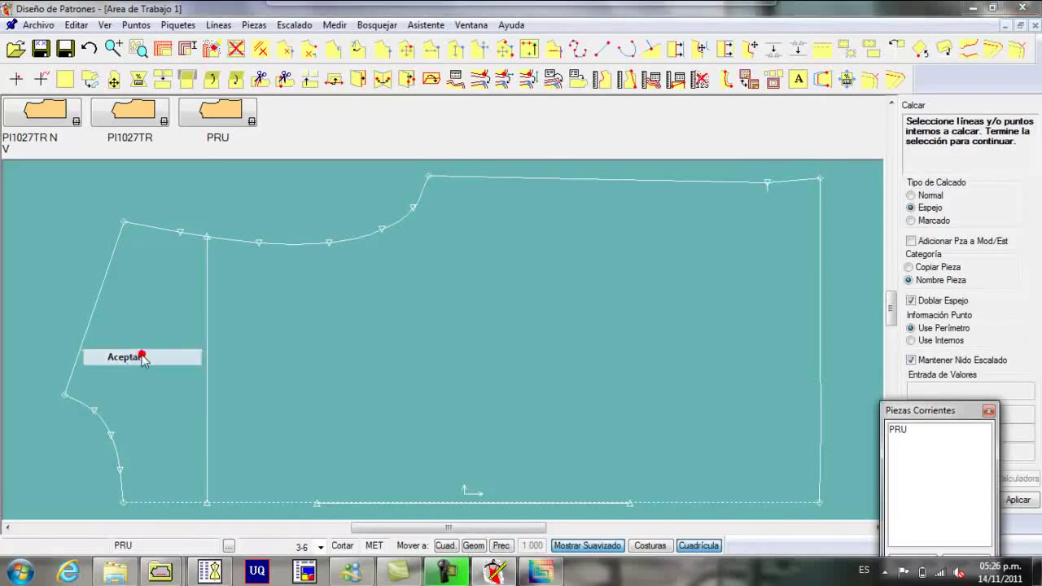
left_click(143, 358)
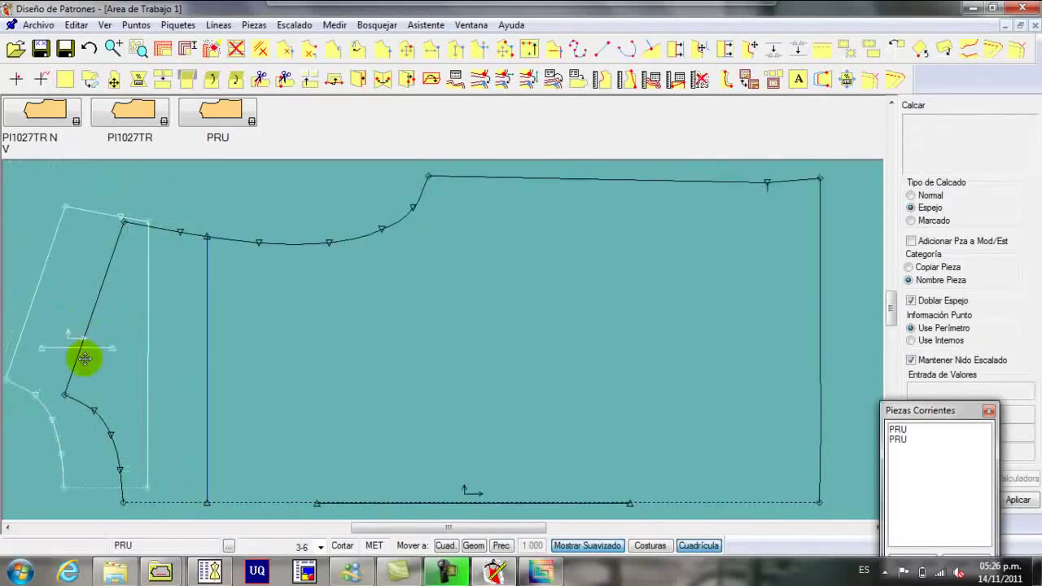
left_click(71, 358)
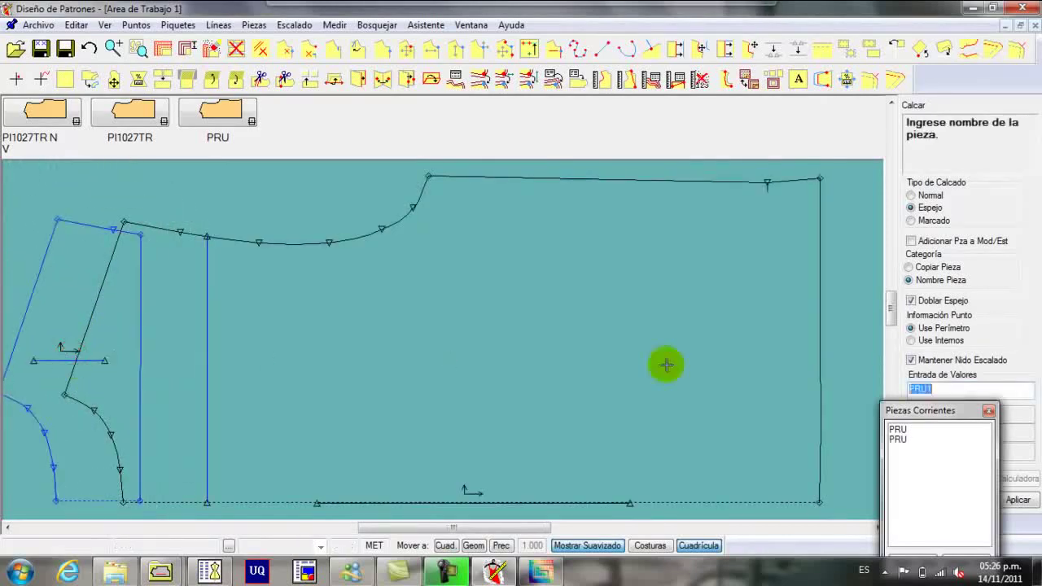
left_click(934, 387)
left_click_drag(935, 387, 906, 389)
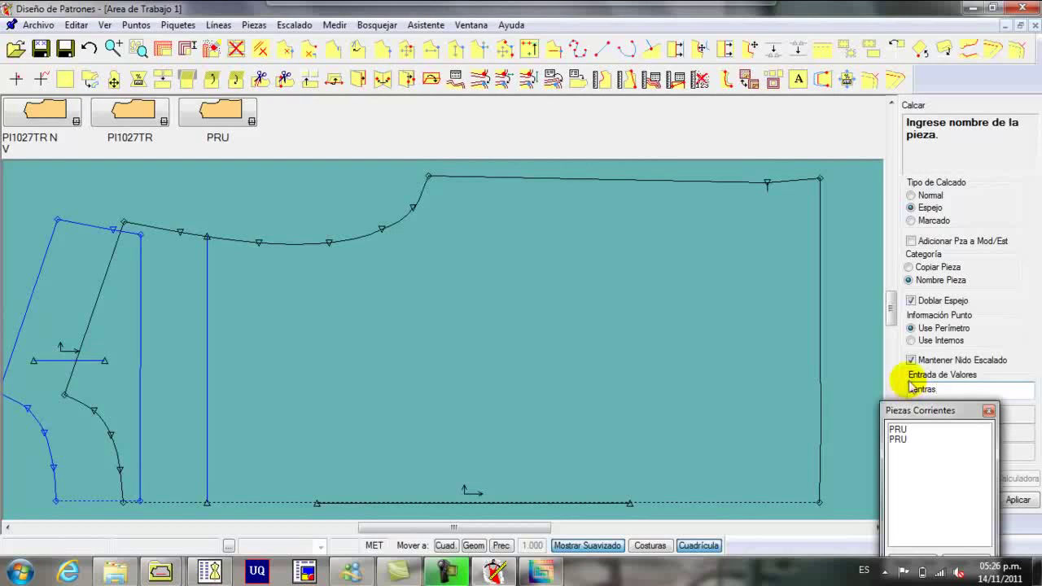
key("Return")
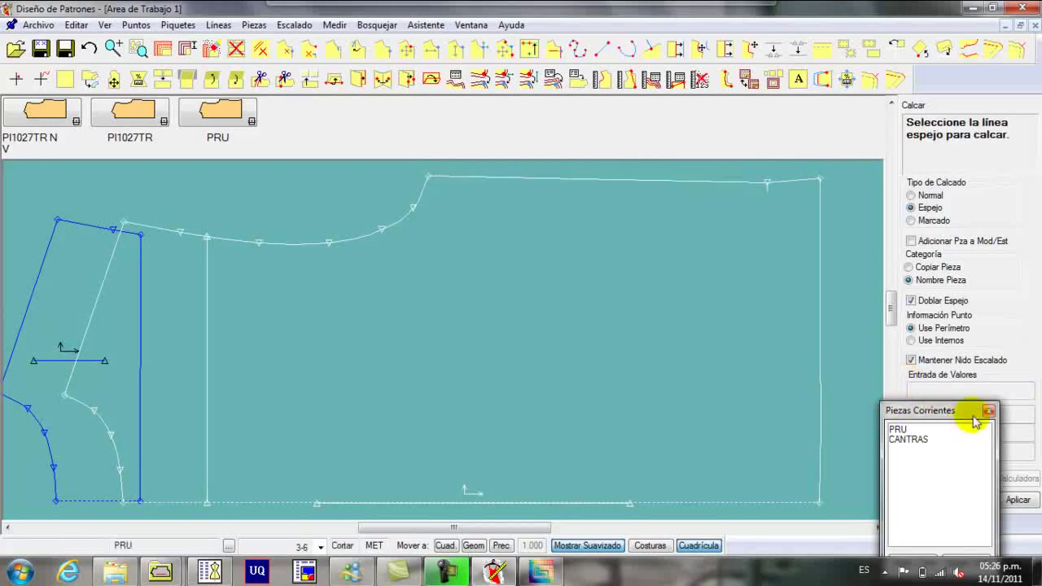
- Trace PRU's wider right section with Espejo, picking its fold line, top curve, top and right edges
left_click(988, 410)
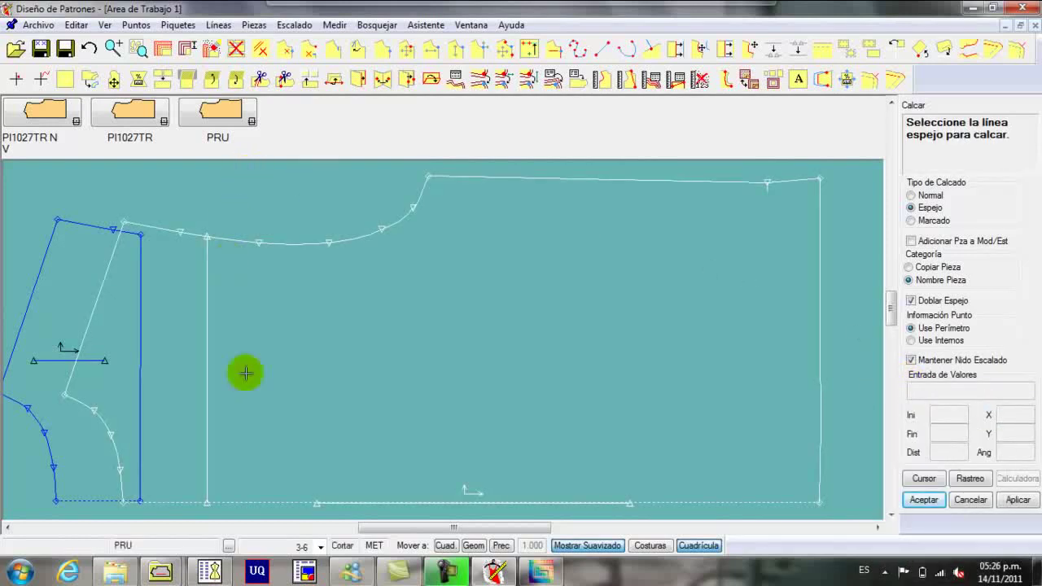
left_click(277, 501)
left_click(206, 398)
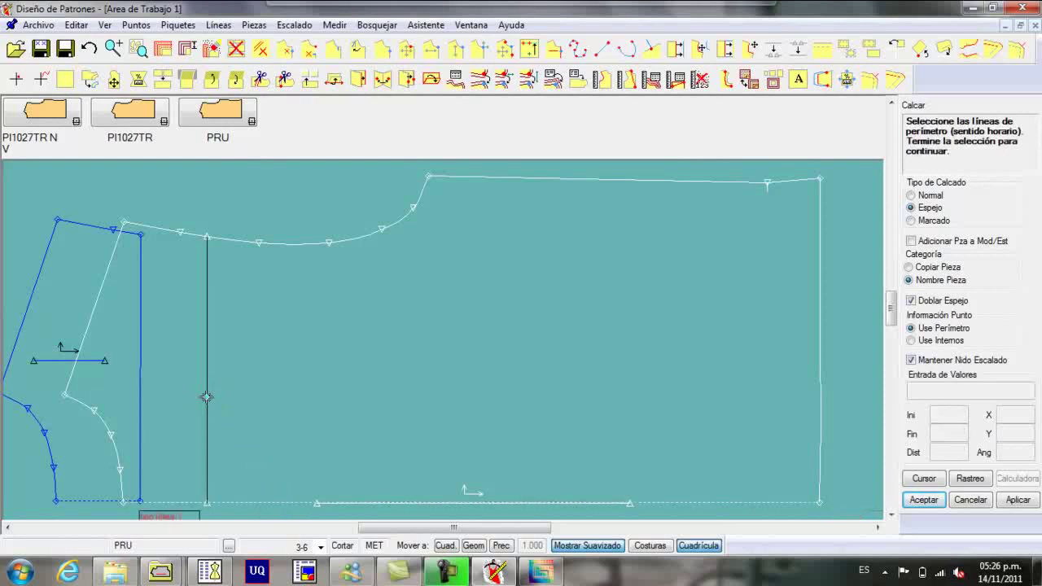
left_click(281, 245)
left_click(485, 184)
left_click(819, 218)
right_click(549, 339)
left_click(542, 343)
- Add the bottom line, place the mirrored copy, and name it TRAS
right_click(479, 436)
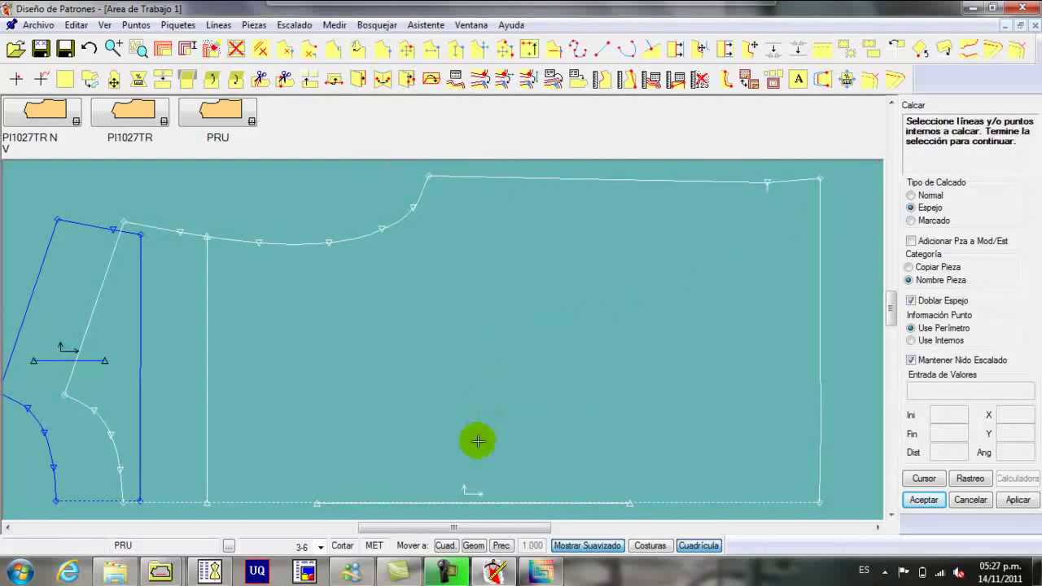
left_click(460, 494)
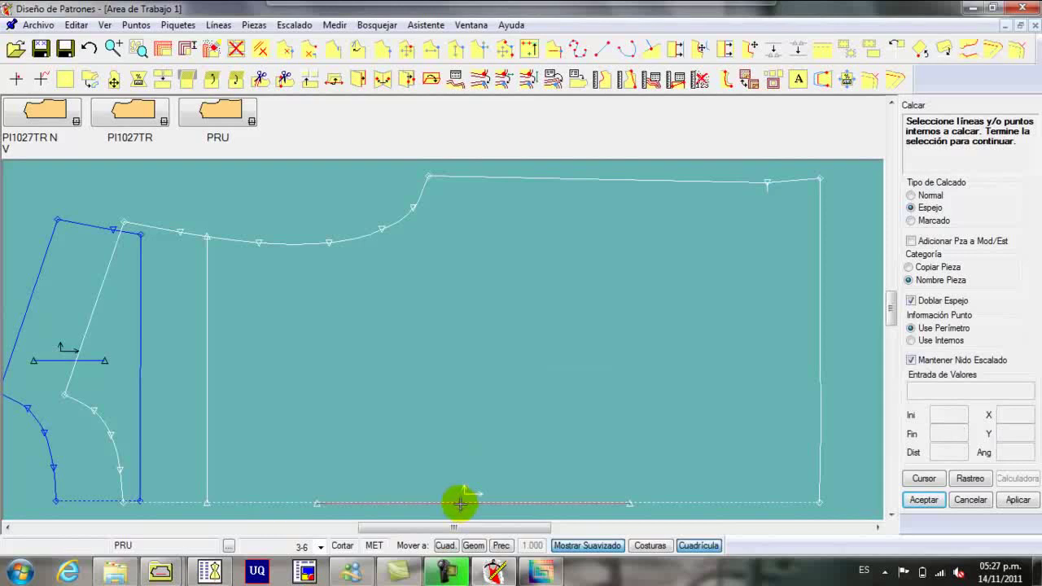
right_click(468, 474)
left_click(468, 475)
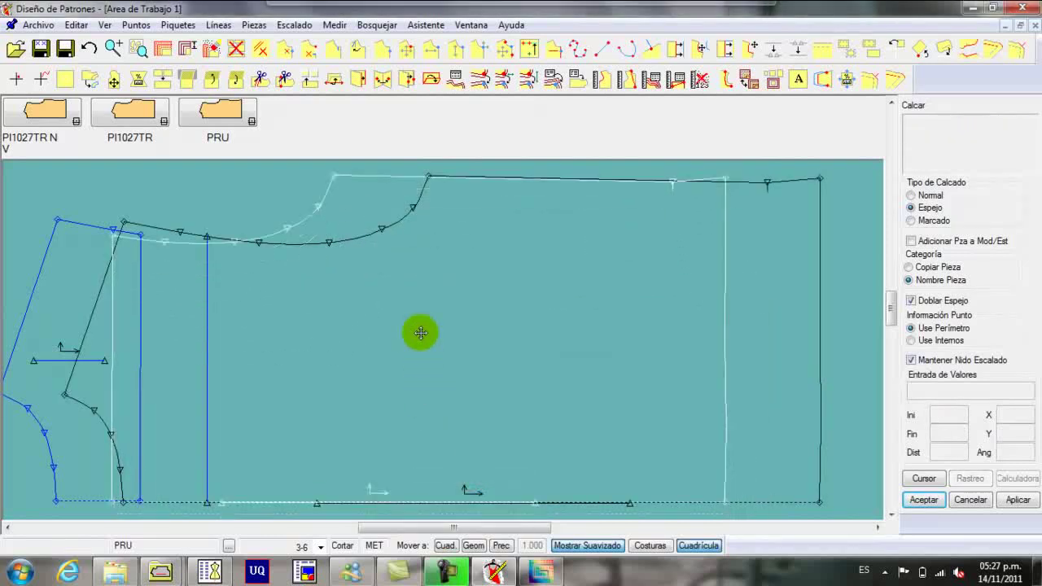
left_click(518, 295)
left_click(936, 391)
type("i")
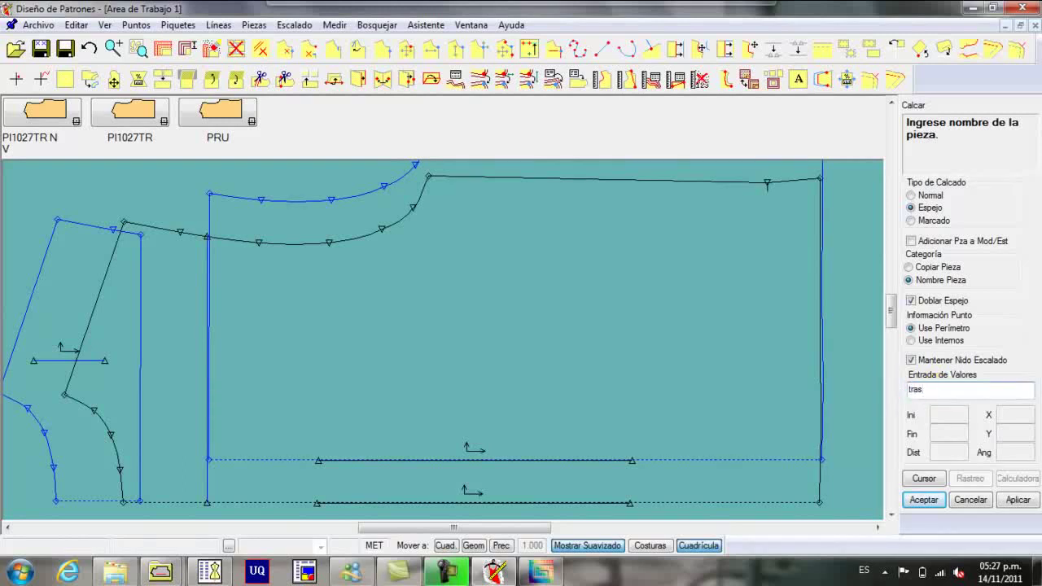
key("Return")
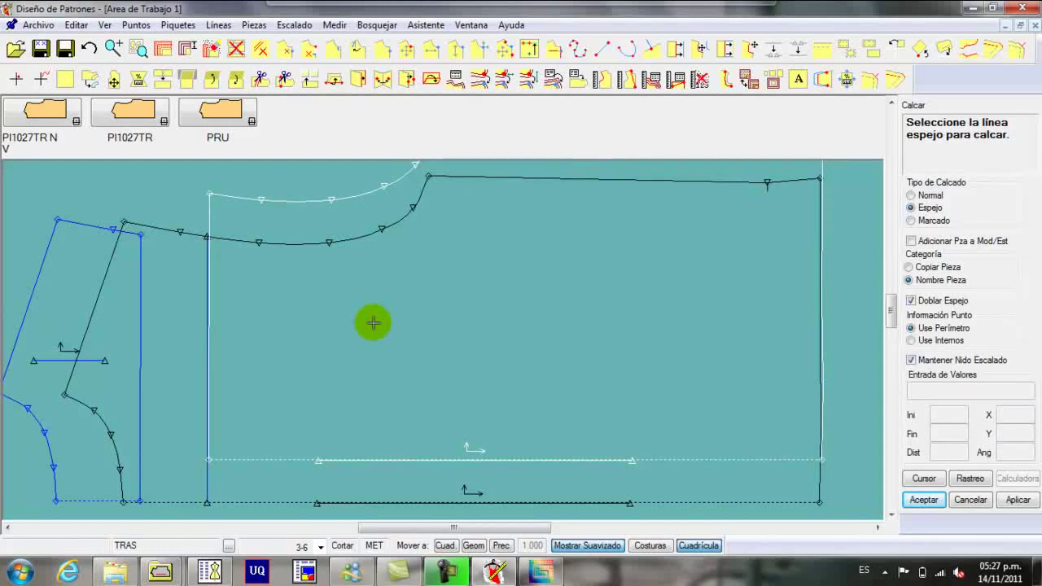
right_click(399, 312)
left_click(397, 316)
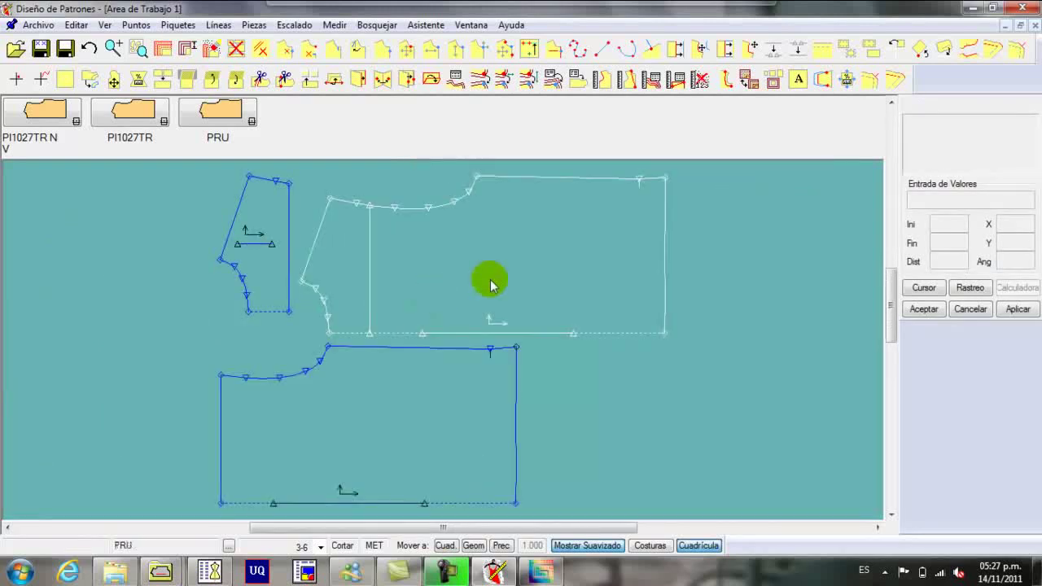
- Move TRAS up and right, and separate CANTRAS to the left of PRU
mouse_move(263, 256)
left_mouse_down()
mouse_move(127, 443)
mouse_move(147, 435)
mouse_move(165, 444)
left_mouse_up()
left_click(399, 337)
left_click(467, 224)
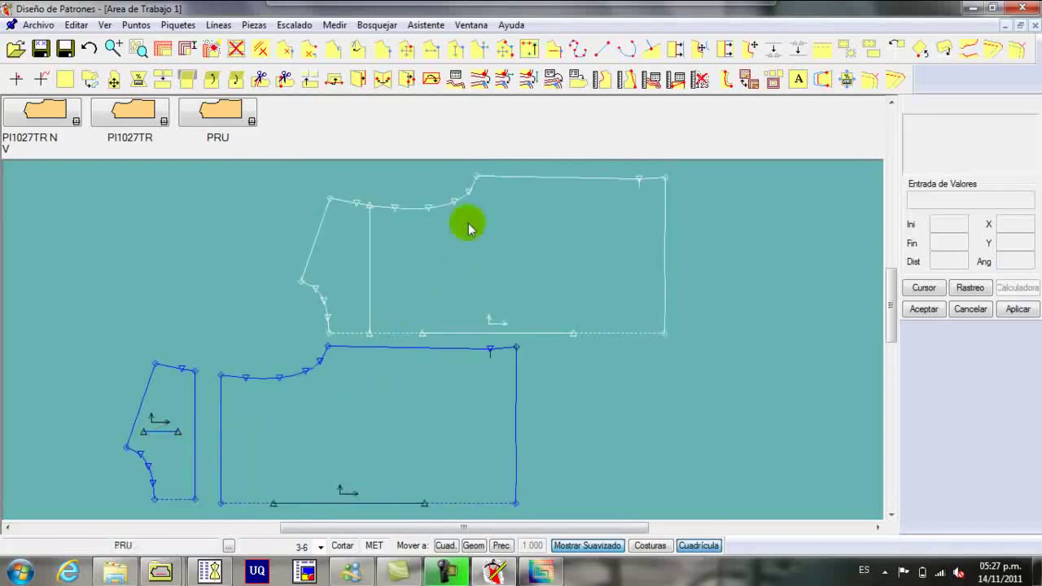
left_click(163, 423)
left_click_drag(166, 423, 188, 425)
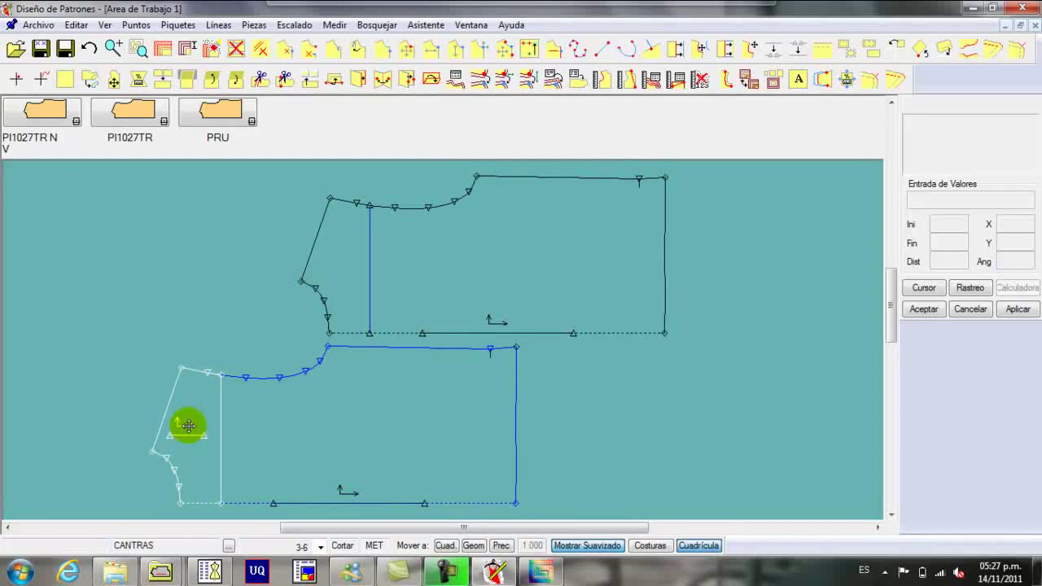
left_click_drag(560, 261, 407, 430)
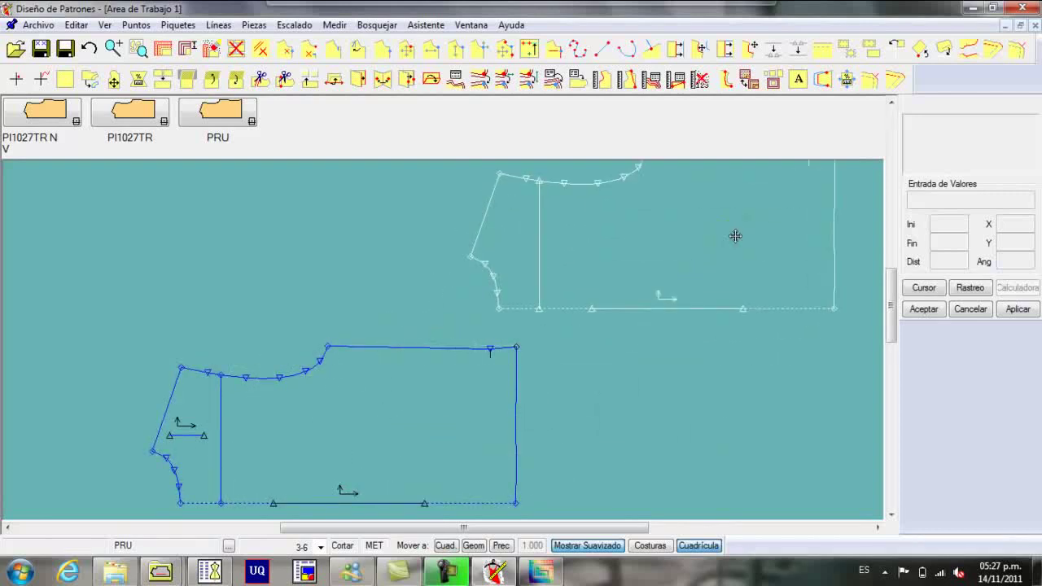
left_click_drag(416, 431, 735, 236)
left_click(291, 412)
left_click_drag(196, 420, 159, 412)
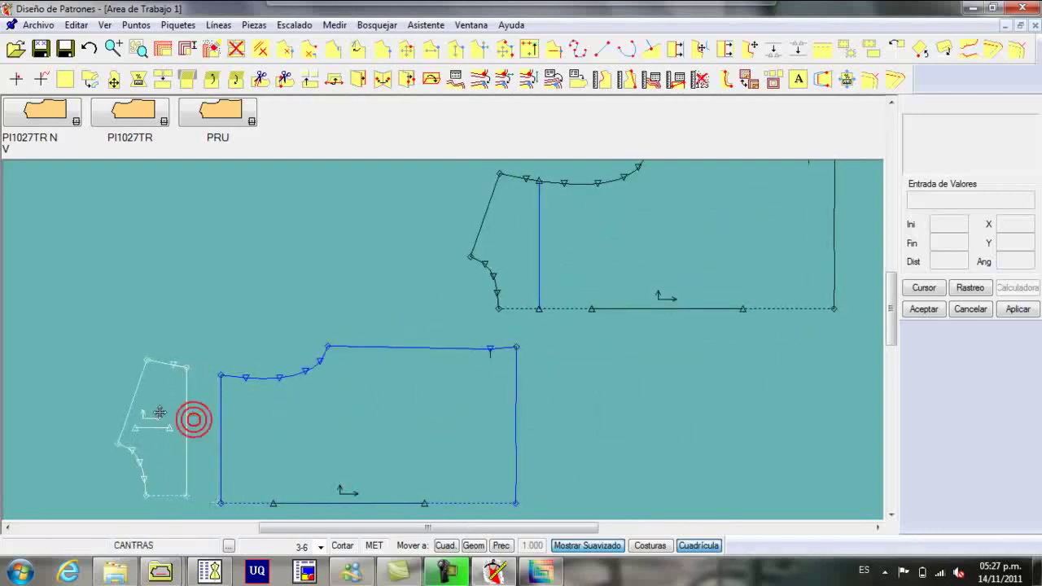
left_click_drag(340, 413, 348, 410)
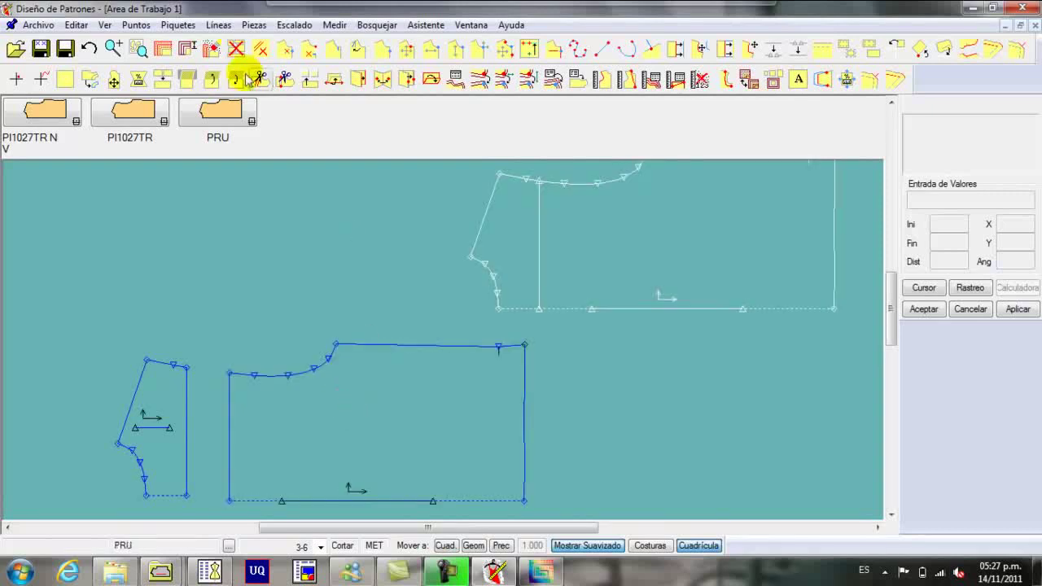
- Show all graded sizes for CANTRAS and PRU
left_click(163, 50)
left_click(168, 414)
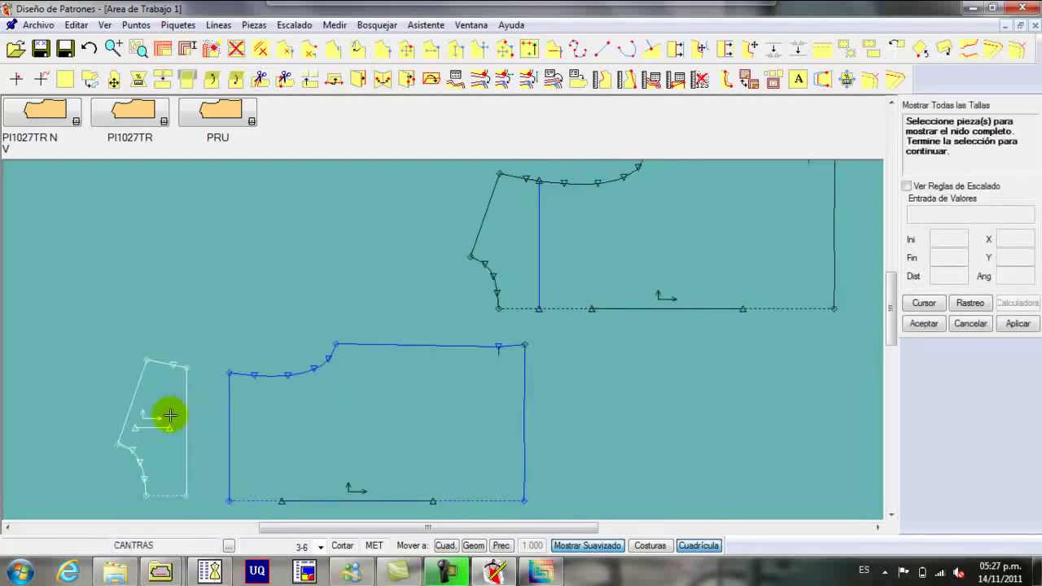
left_click(325, 432)
right_click(325, 431)
left_click(327, 433)
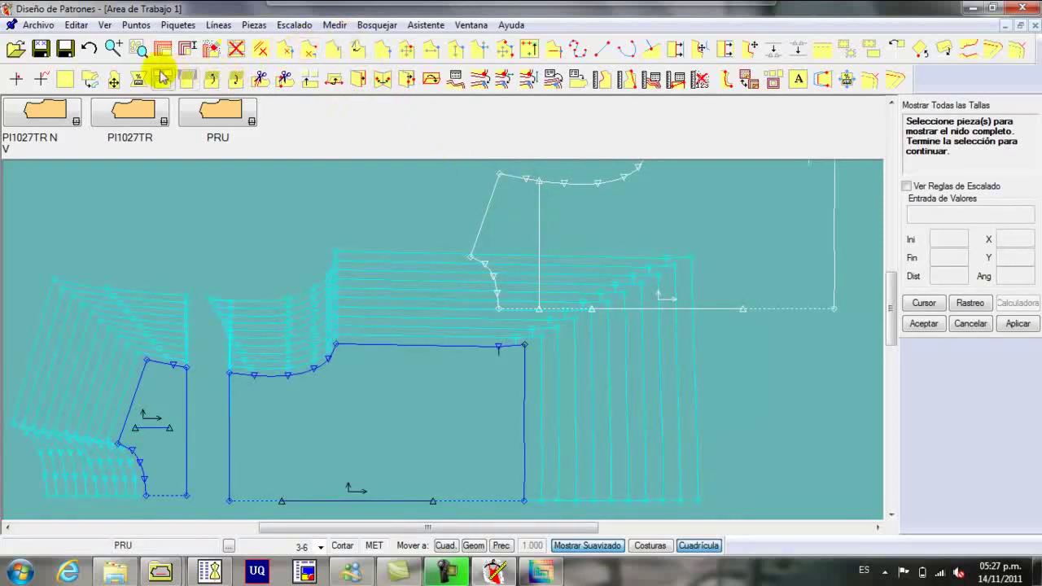
- Remove grading rule 10* from point 8 on PRU's curved edge
left_click(16, 81)
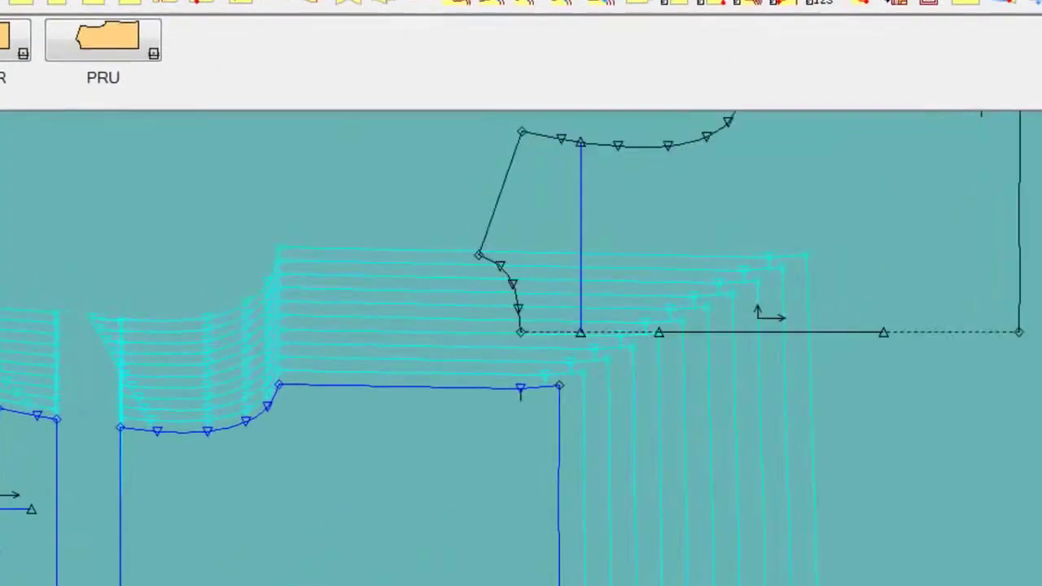
left_click(223, 378)
left_click(151, 435)
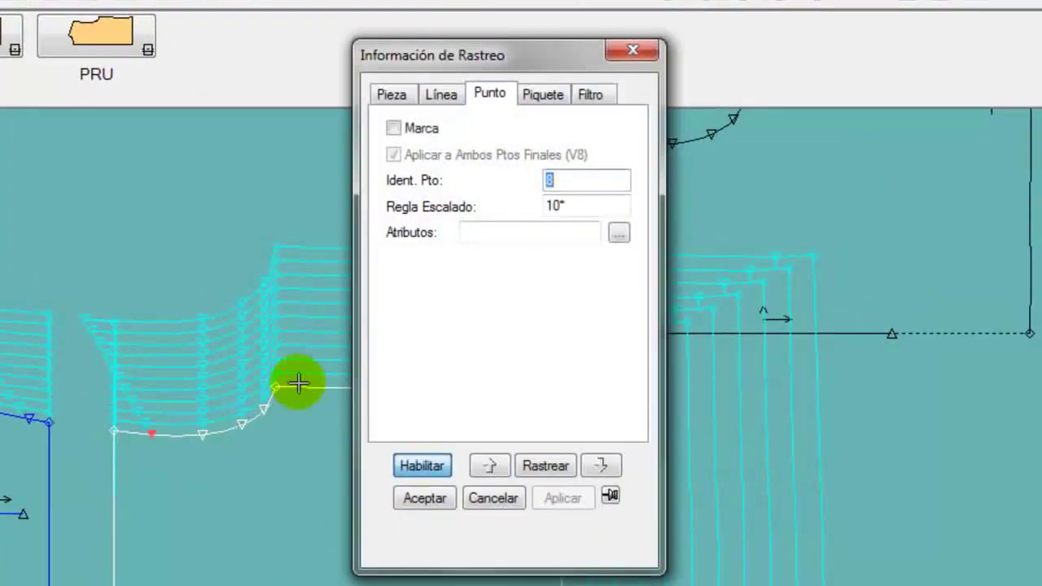
left_click(586, 204)
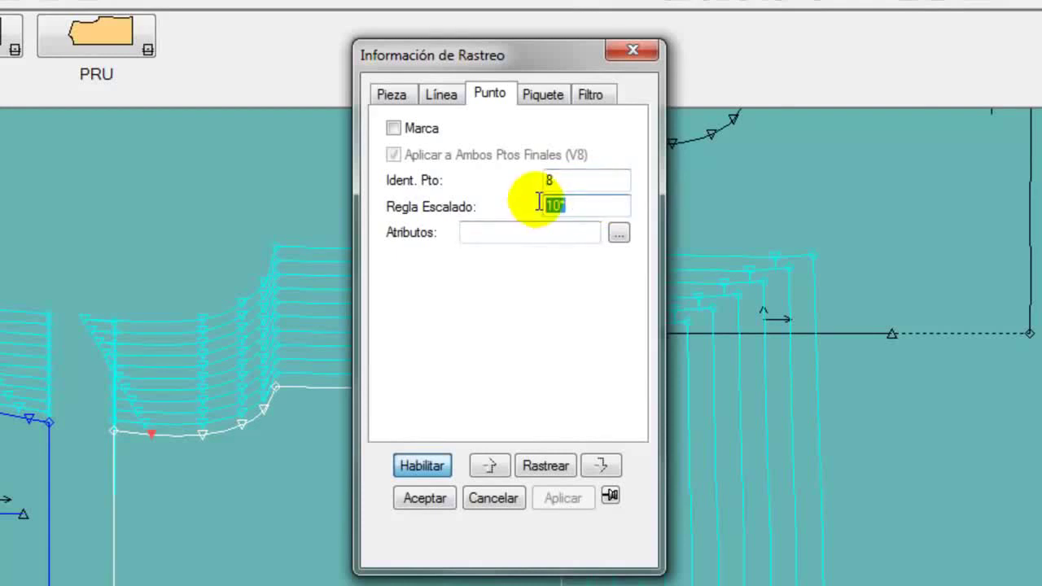
key("Return")
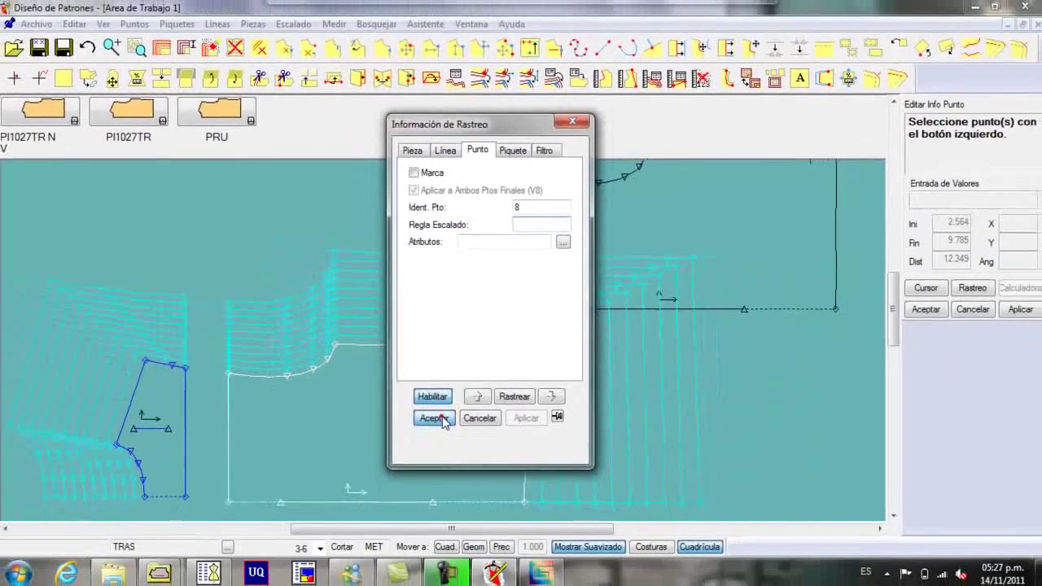
left_click(422, 478)
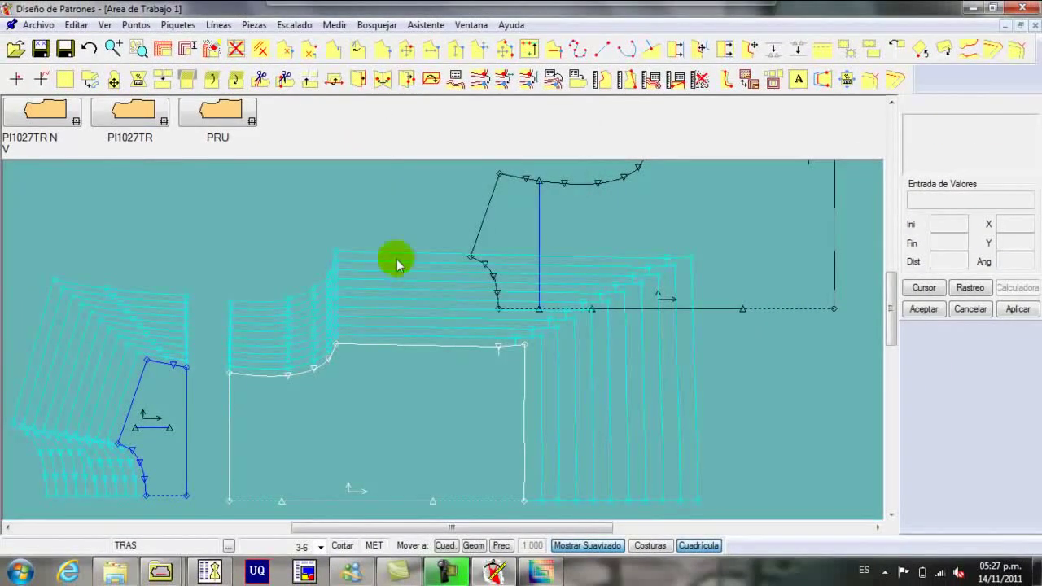
- Move TRAS further up and place CANTRAS just left of PRU
right_click(307, 225)
left_click(301, 189)
mouse_move(617, 267)
left_mouse_down()
mouse_move(452, 161)
mouse_move(379, 160)
left_mouse_up()
left_click_drag(149, 425, 193, 437)
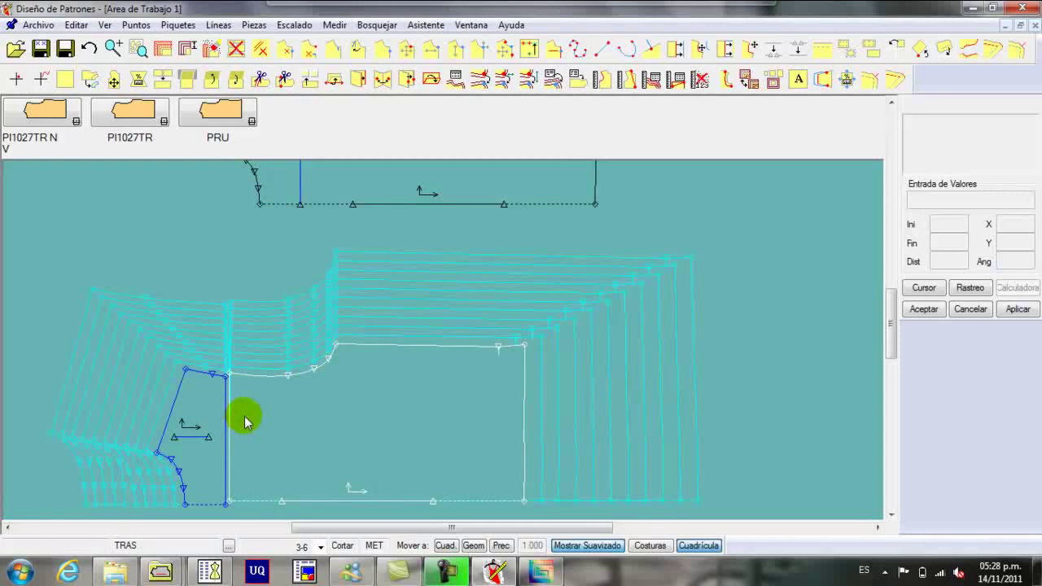
left_click_drag(206, 432, 179, 416)
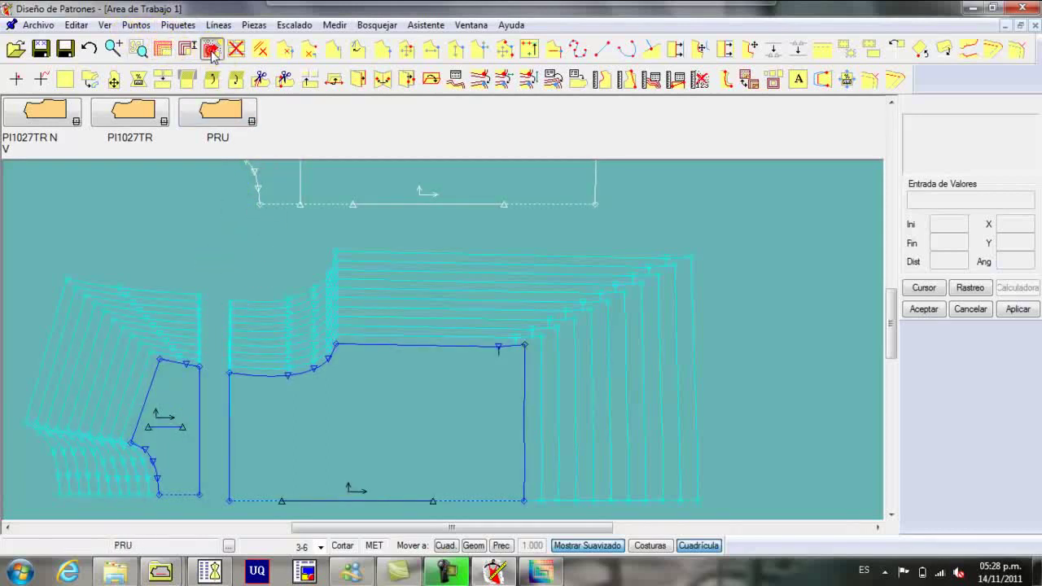
- Hide the size nests and add a seam of 1 to CANTRAS's straight edge
left_click(212, 52)
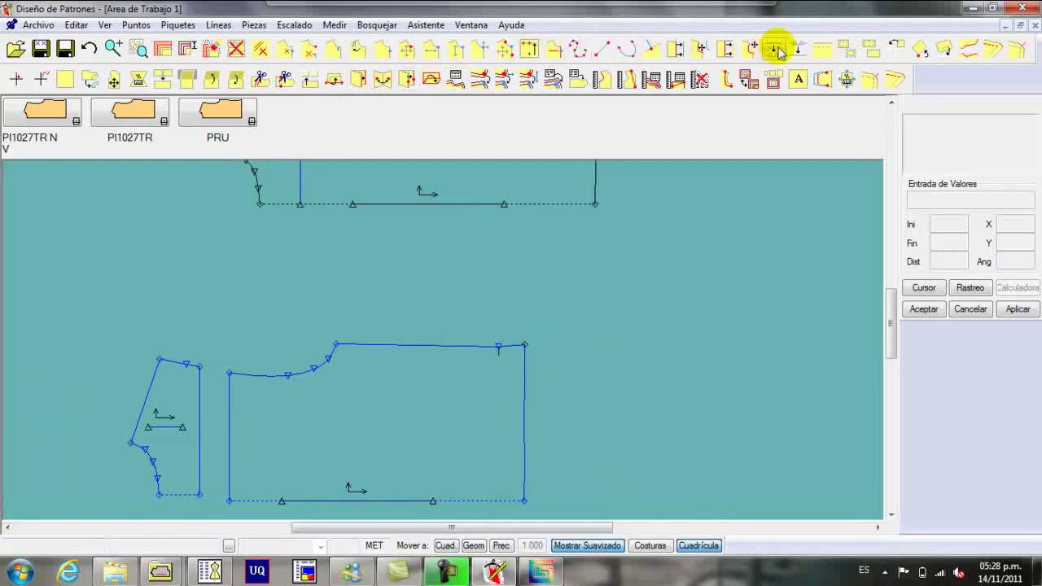
left_click(819, 52)
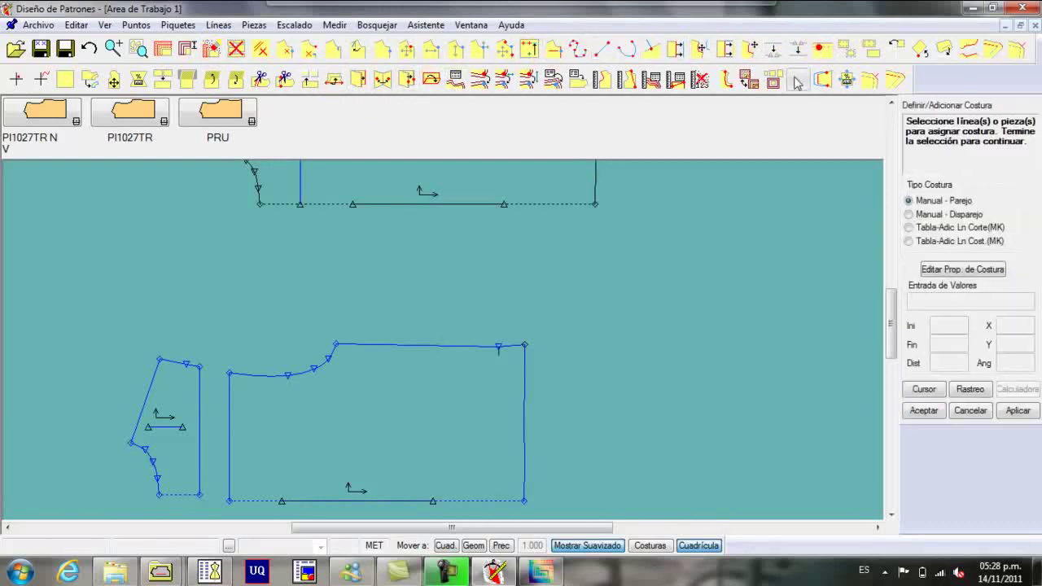
left_click(232, 427)
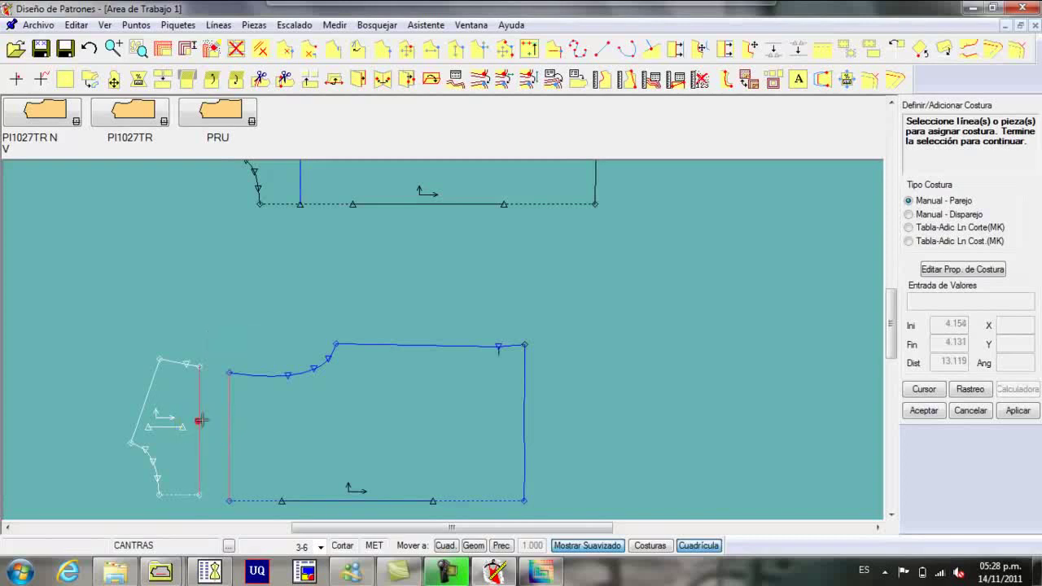
right_click(211, 417)
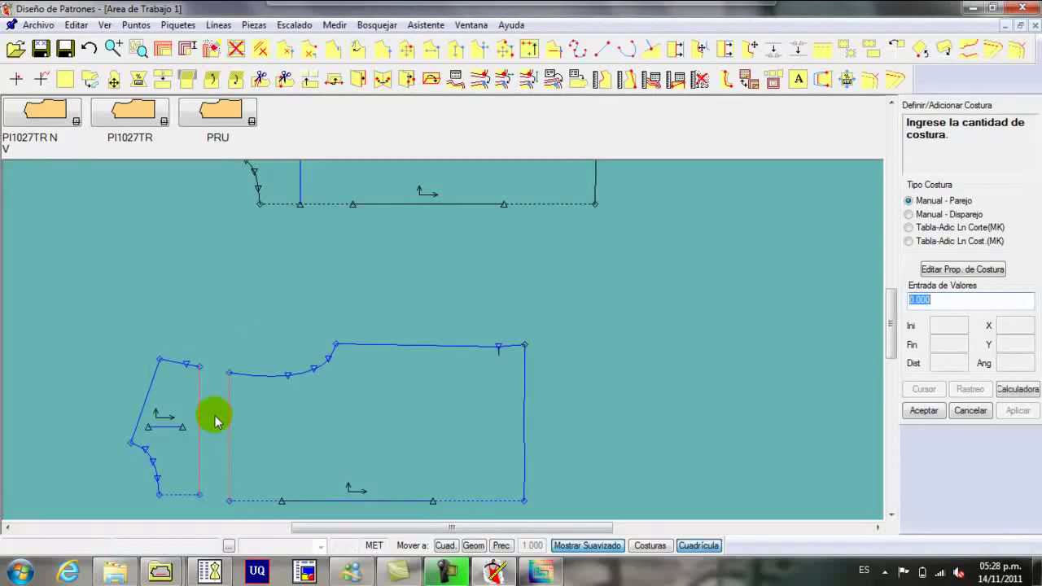
type("1")
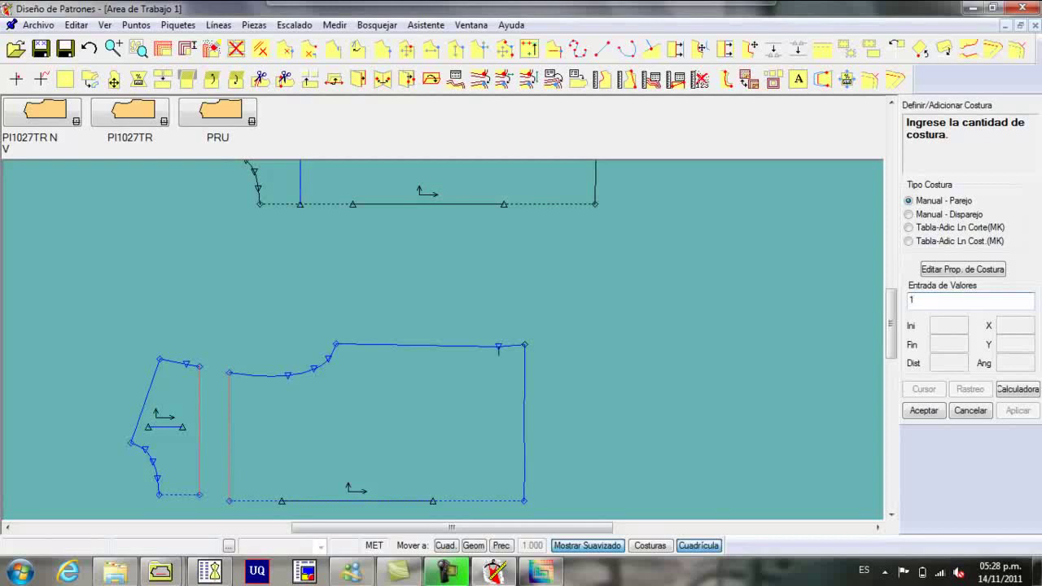
key("Return")
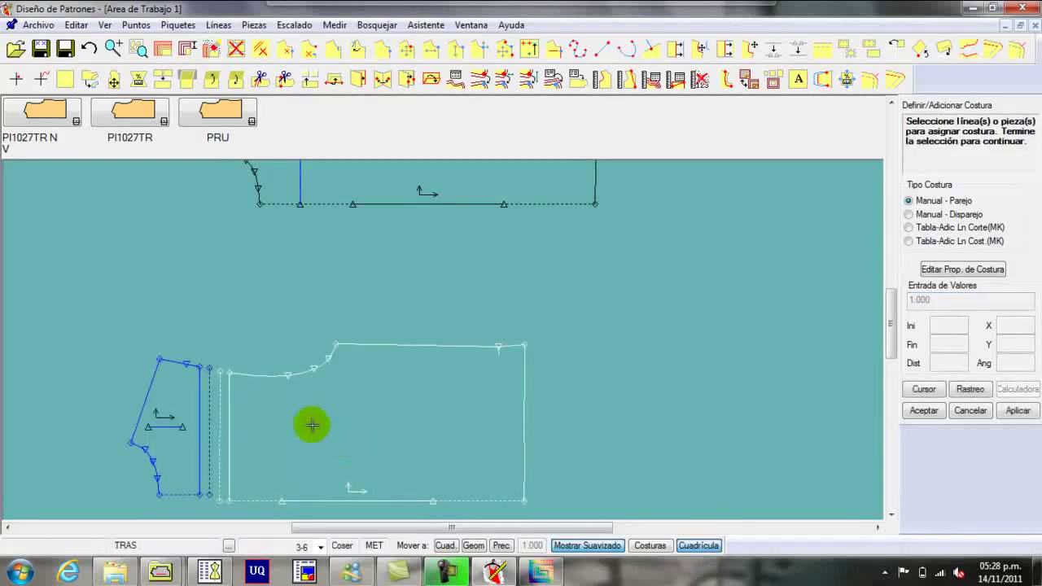
- Swap seam and cut lines on CANTRAS and PRU
left_click(846, 45)
left_click(179, 414)
left_click(309, 419)
right_click(311, 422)
left_click(311, 422)
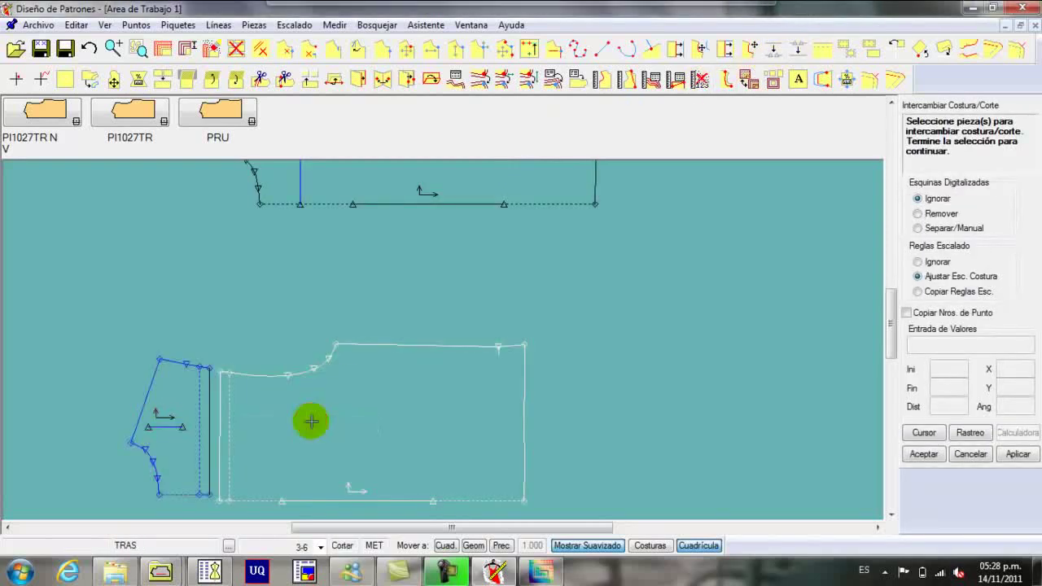
- Drag CANTRAS right until it abuts PRU
left_click(233, 345)
left_click_drag(181, 433, 211, 443)
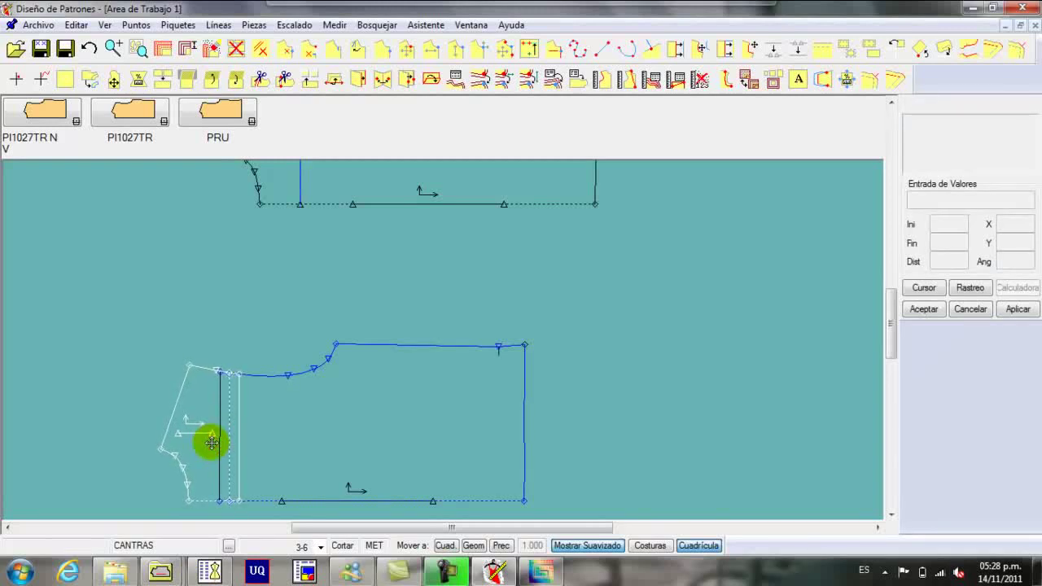
left_click(279, 358)
left_click(411, 179)
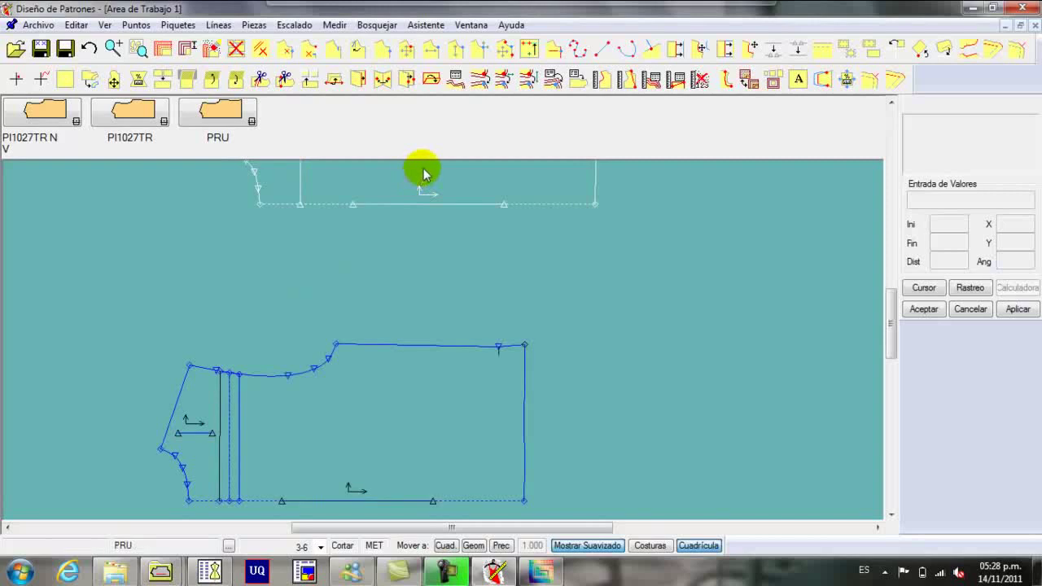
- Move PRU back apart from CANTRAS
mouse_move(485, 172)
left_mouse_down()
mouse_move(410, 470)
mouse_move(445, 250)
left_mouse_up()
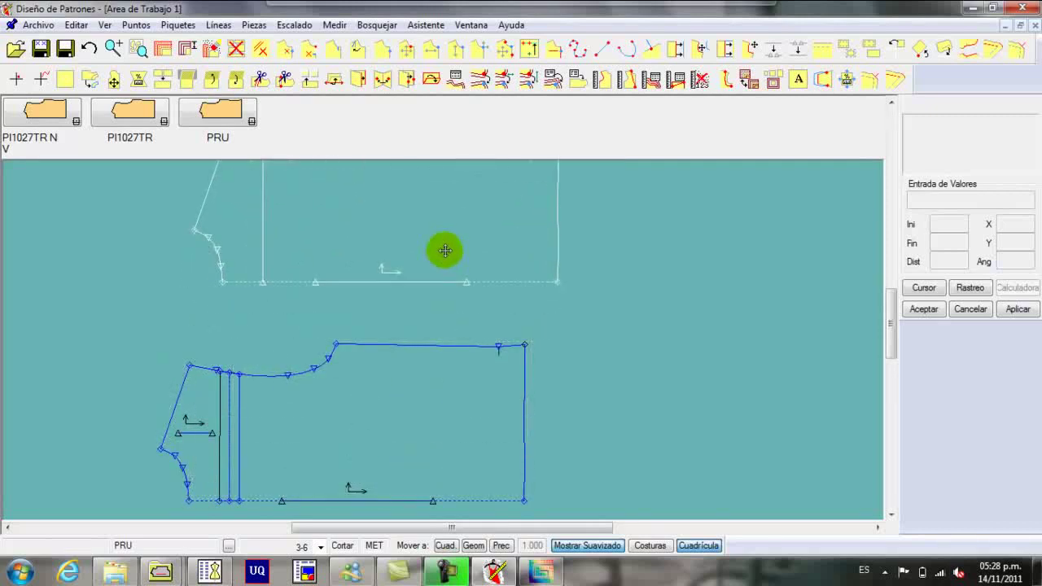
left_click_drag(442, 383, 555, 360)
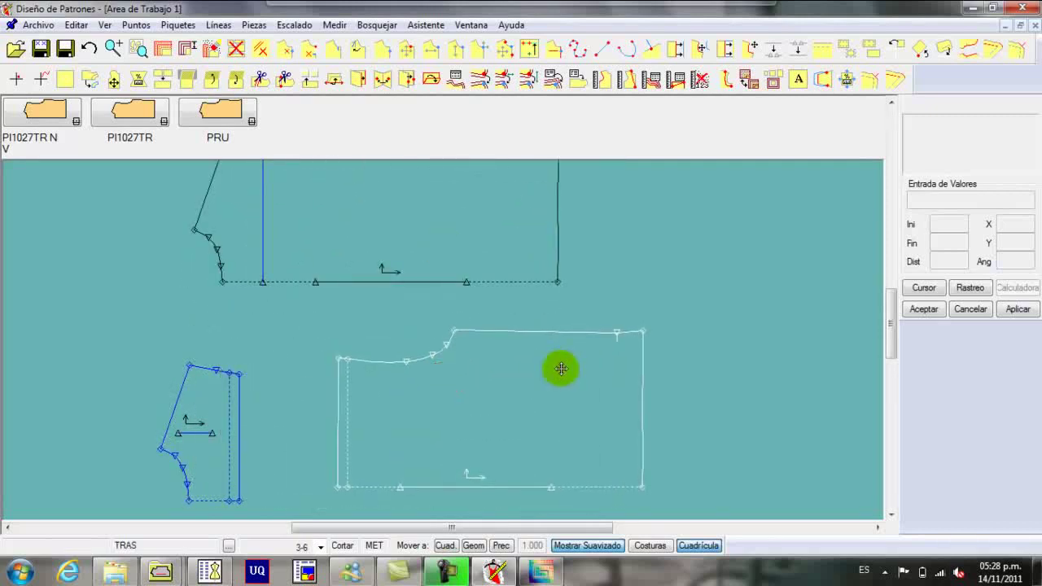
left_click(287, 389)
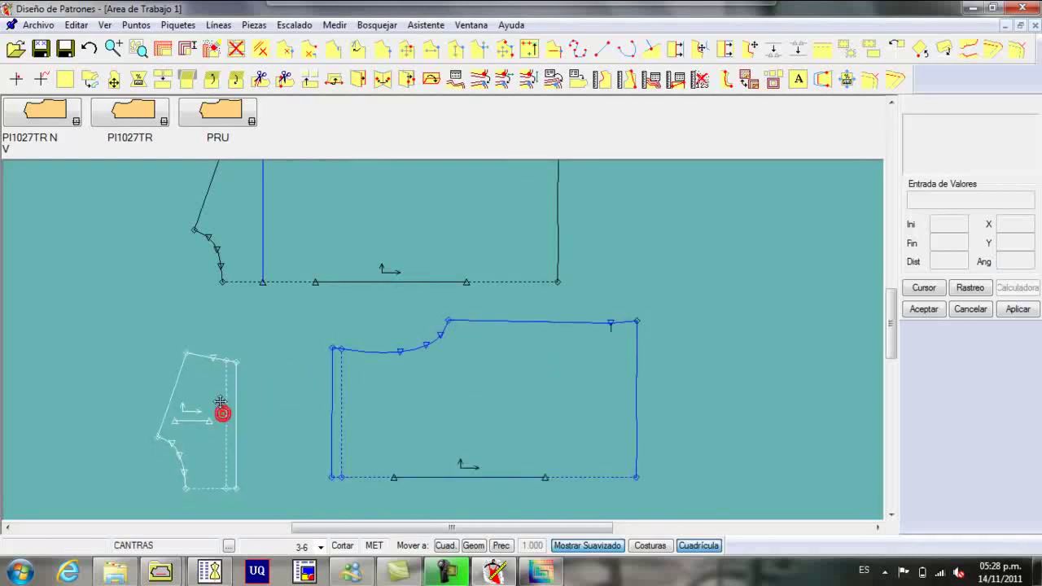
left_click_drag(223, 409, 218, 400)
- Reset the seam allowance on PRU and CANTRAS to 0
left_click(823, 48)
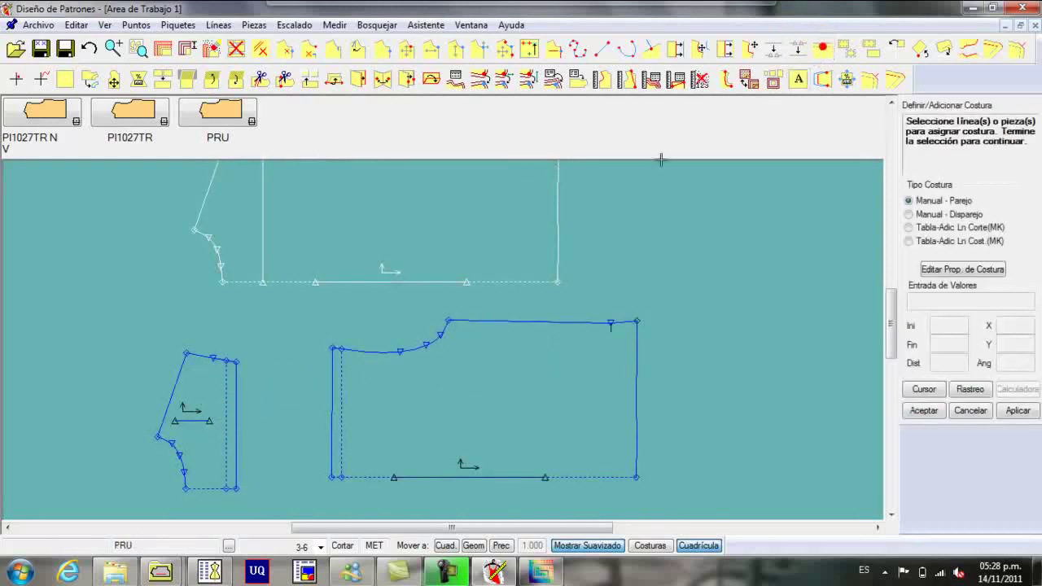
left_click(373, 409)
left_click(221, 416)
right_click(222, 418)
left_click(231, 420)
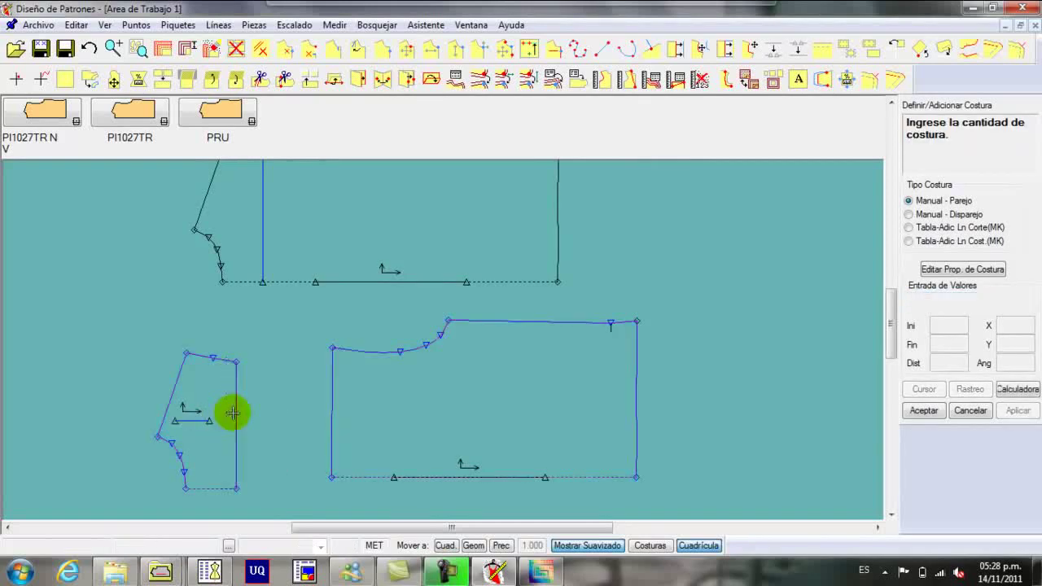
right_click(280, 407)
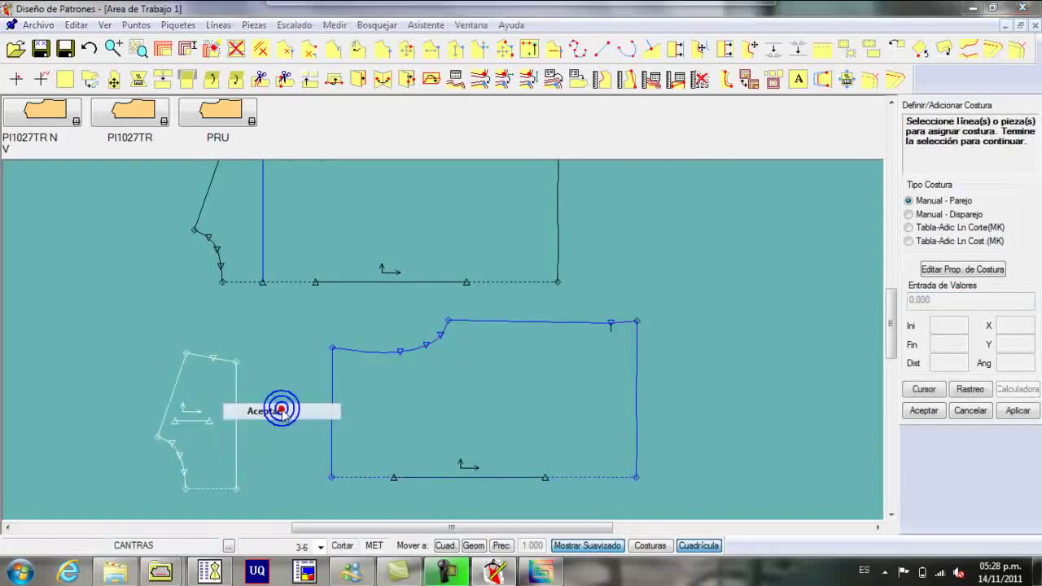
left_click(279, 405)
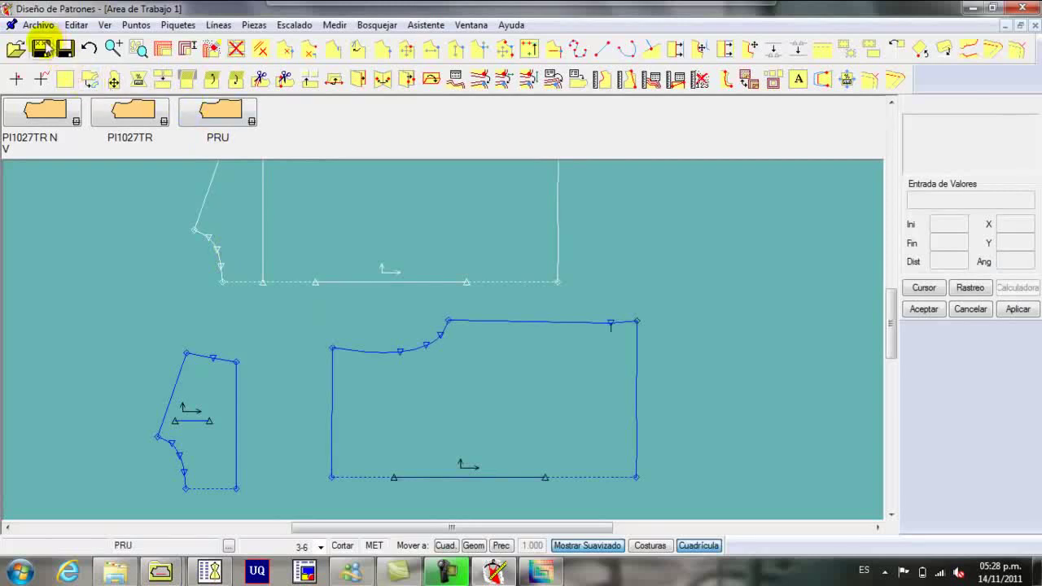
left_click(40, 48)
- Save the left piece as CANTRAS and the right piece as TRAS
left_click(196, 409)
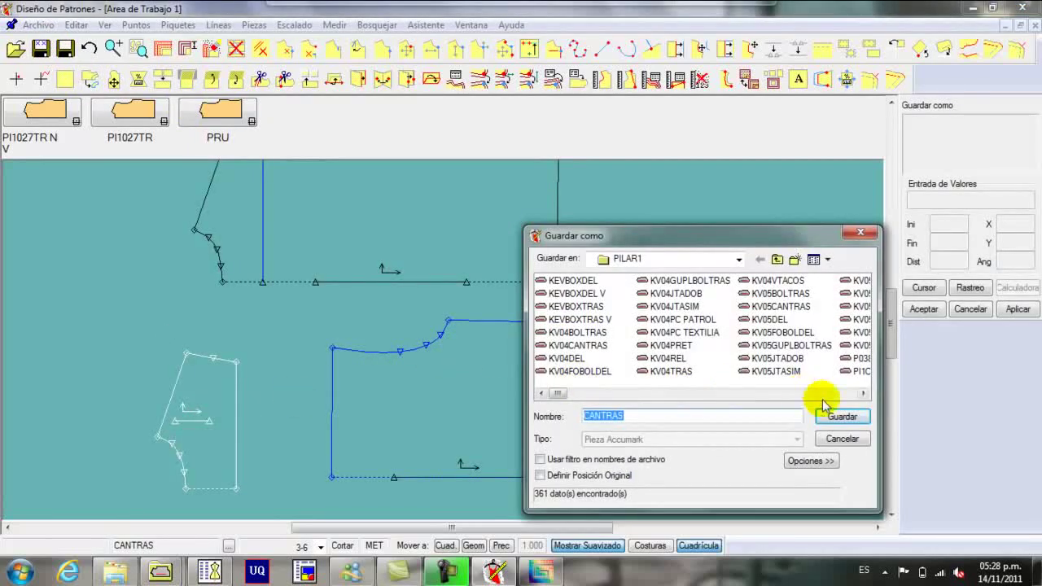
left_click(843, 418)
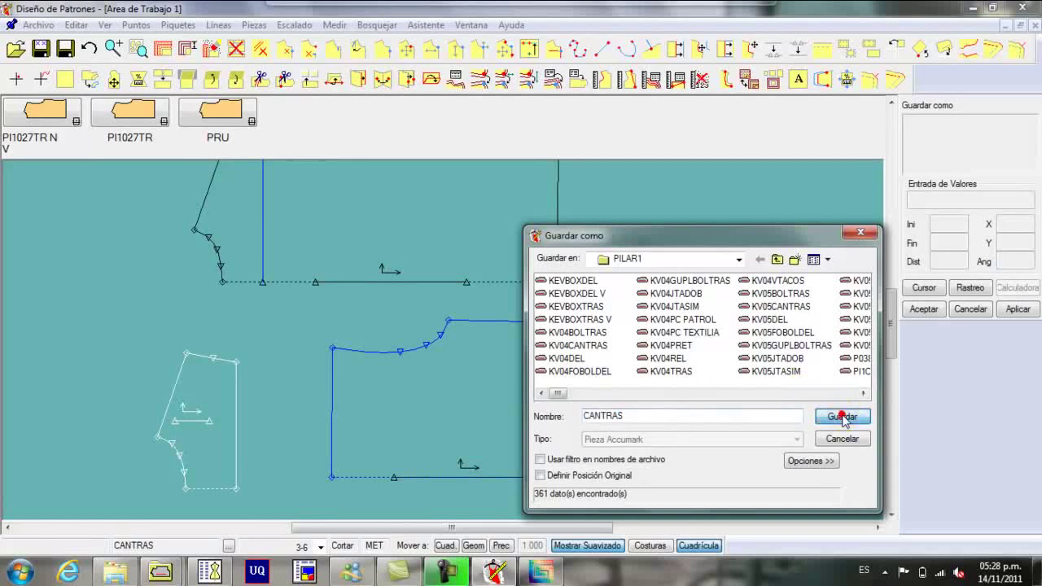
left_click(483, 374)
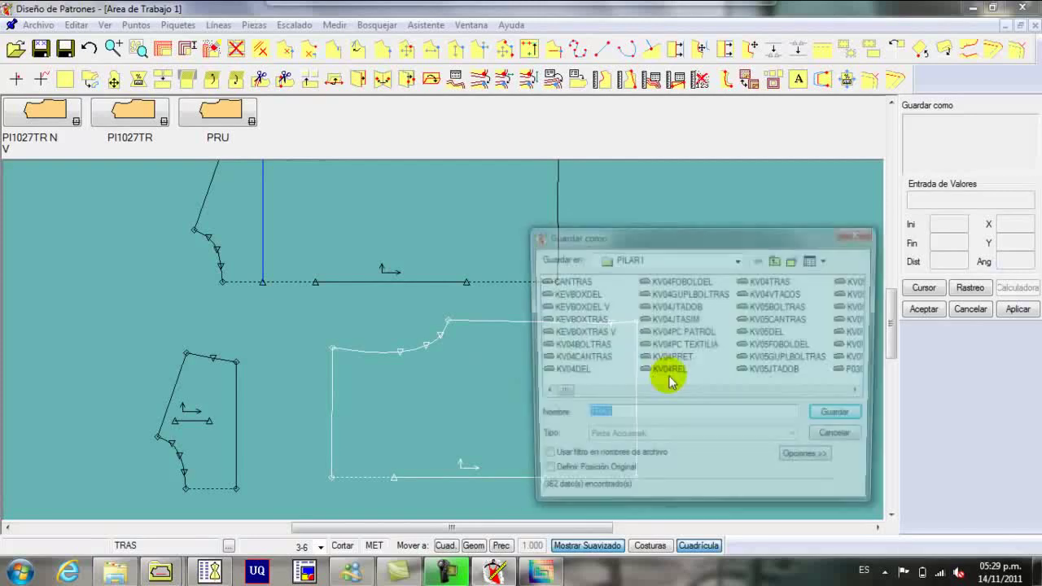
left_click(847, 419)
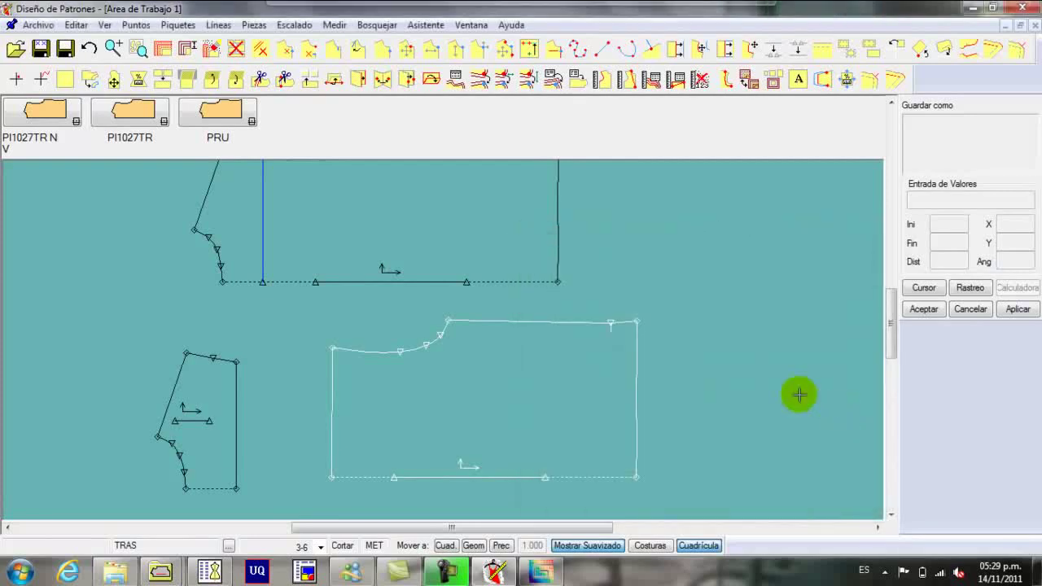
right_click(484, 358)
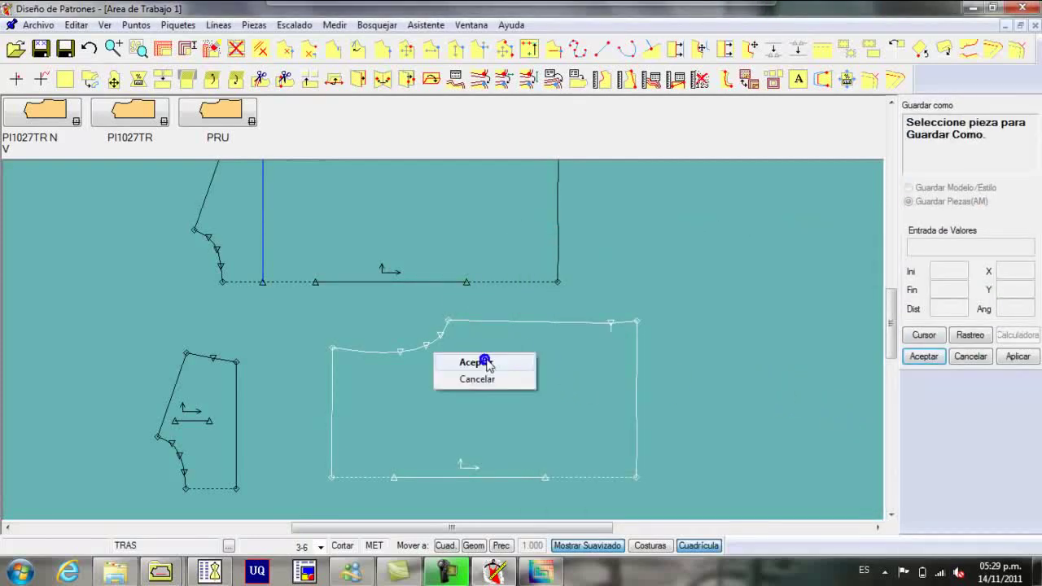
left_click(487, 359)
- Return TRAS and CANTRAS to the piece menu and clear the work area
right_click(488, 364)
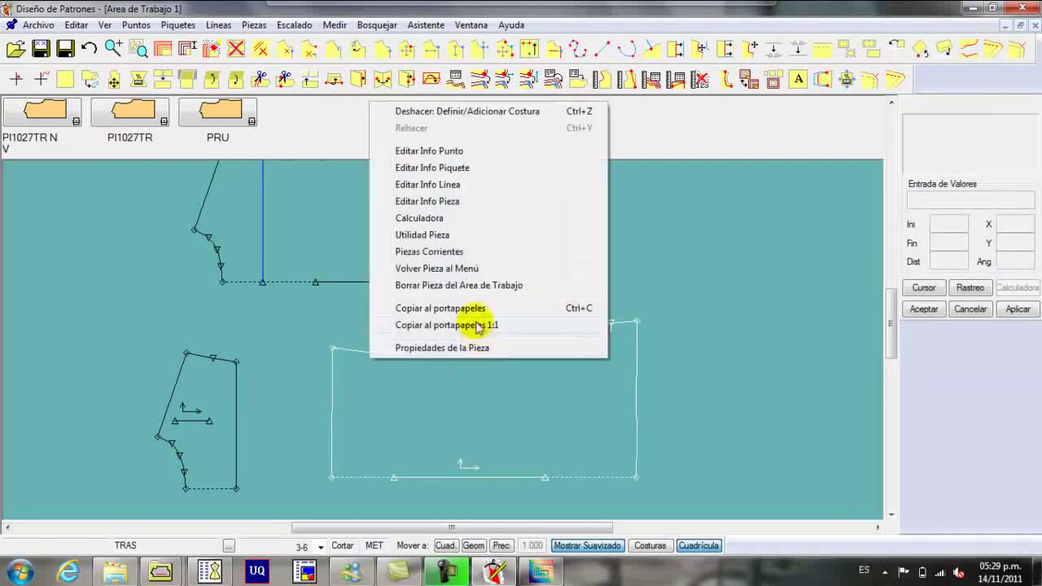
left_click(425, 270)
right_click(209, 410)
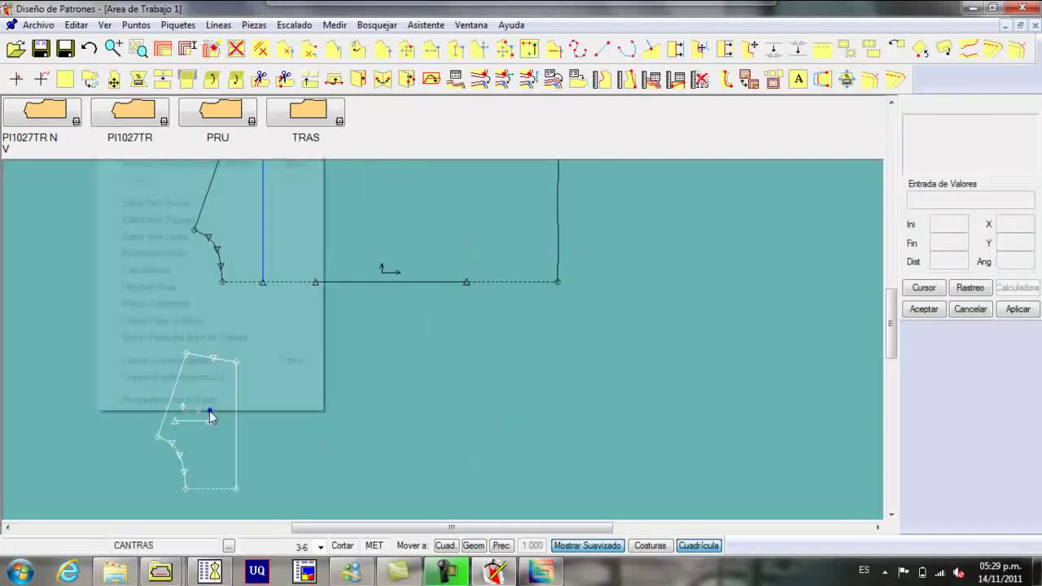
left_click(196, 322)
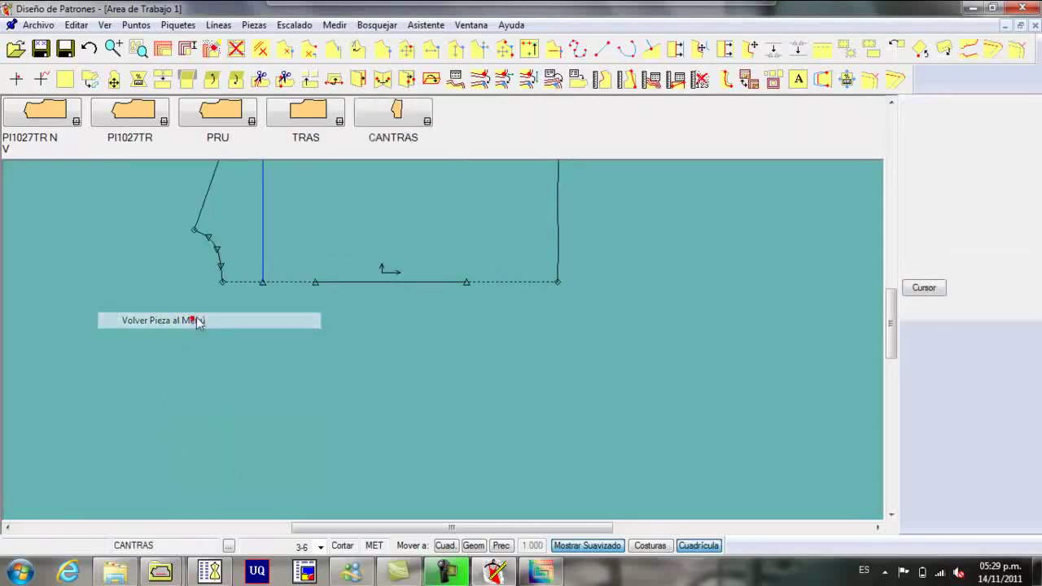
left_click(237, 49)
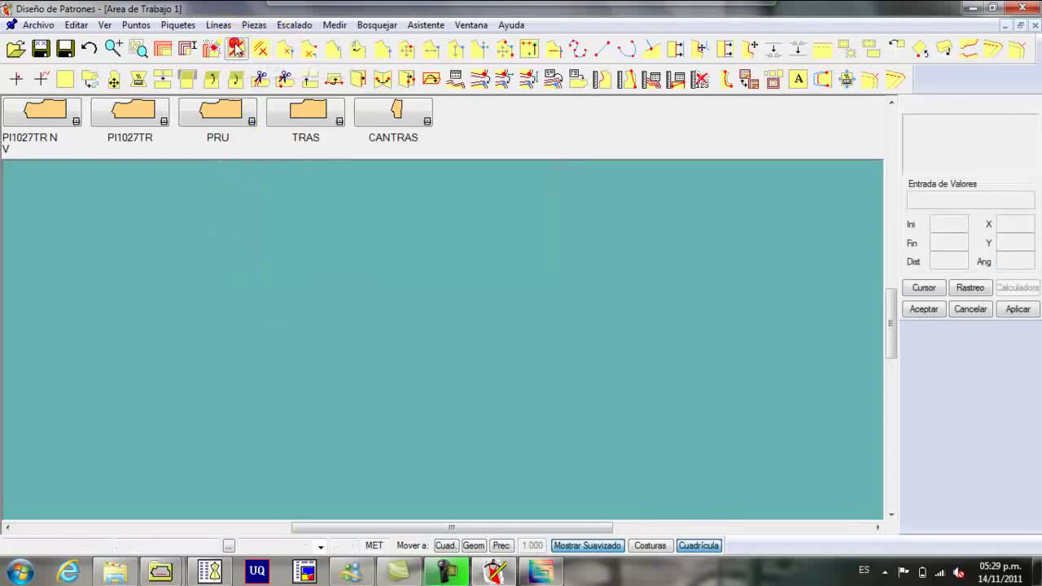
- Close Diseño de Patrones and launch Modelo from Creación de Trazos, Editores
left_click(1023, 9)
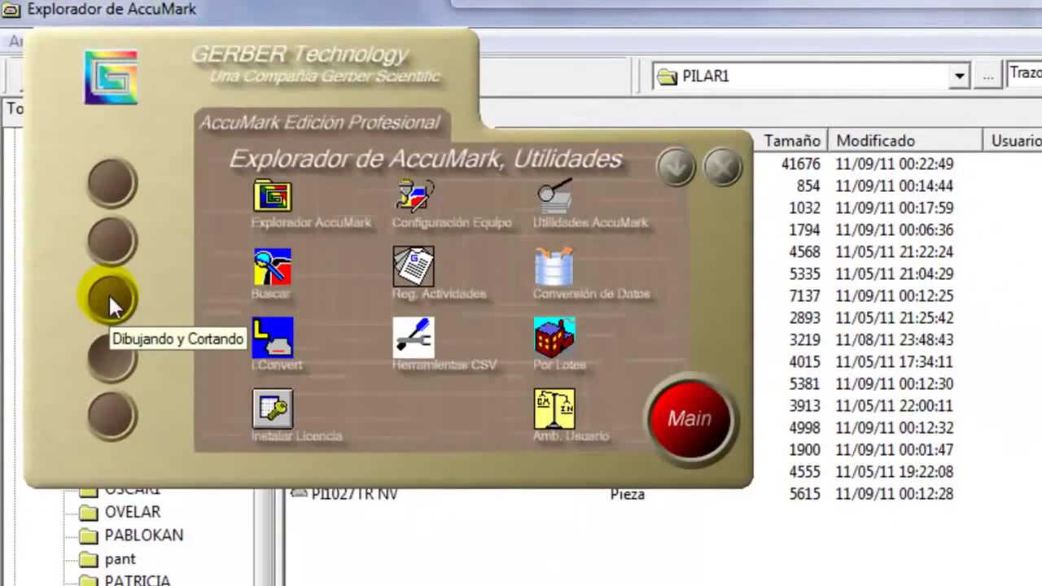
left_click(109, 296)
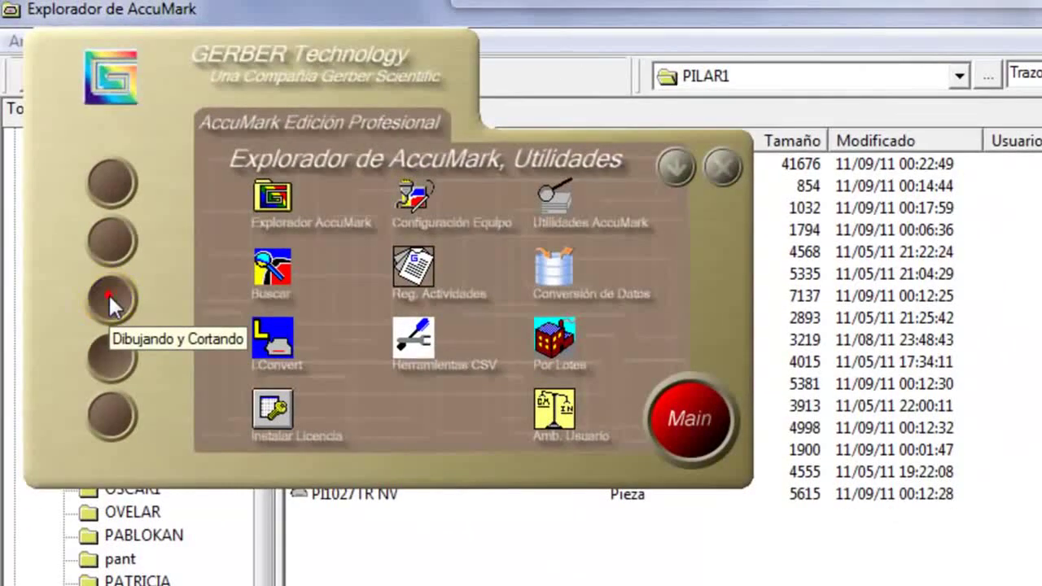
left_click(108, 293)
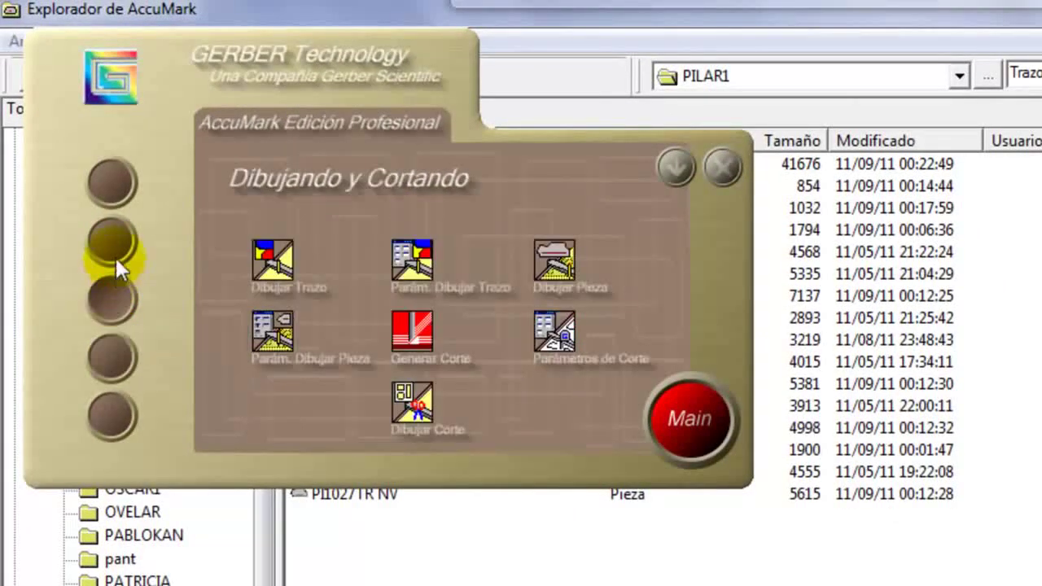
left_click(111, 238)
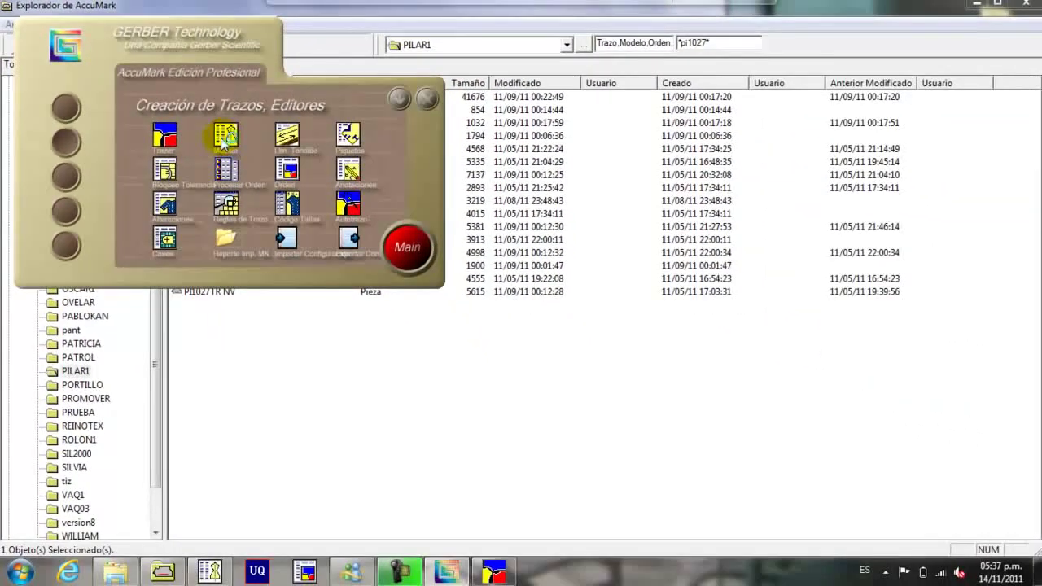
left_click(224, 144)
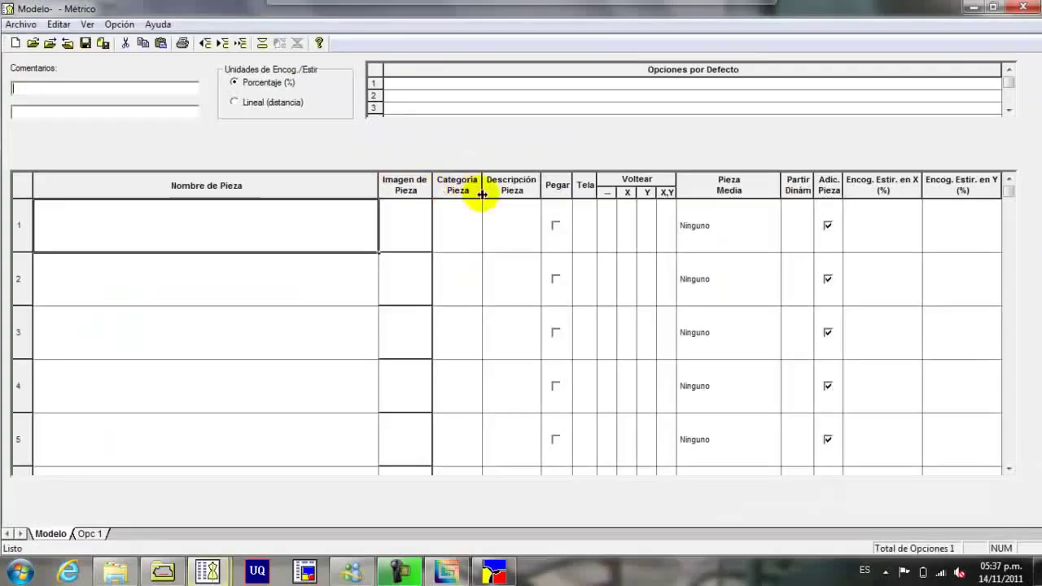
- Filter the piece list to names containing *1027*
double_click(373, 210)
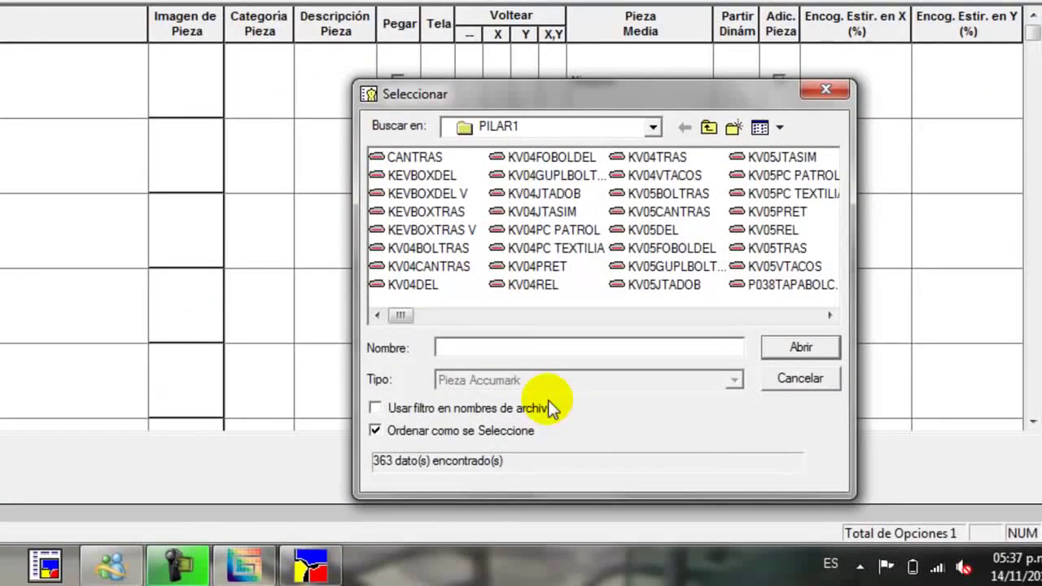
type("1027*")
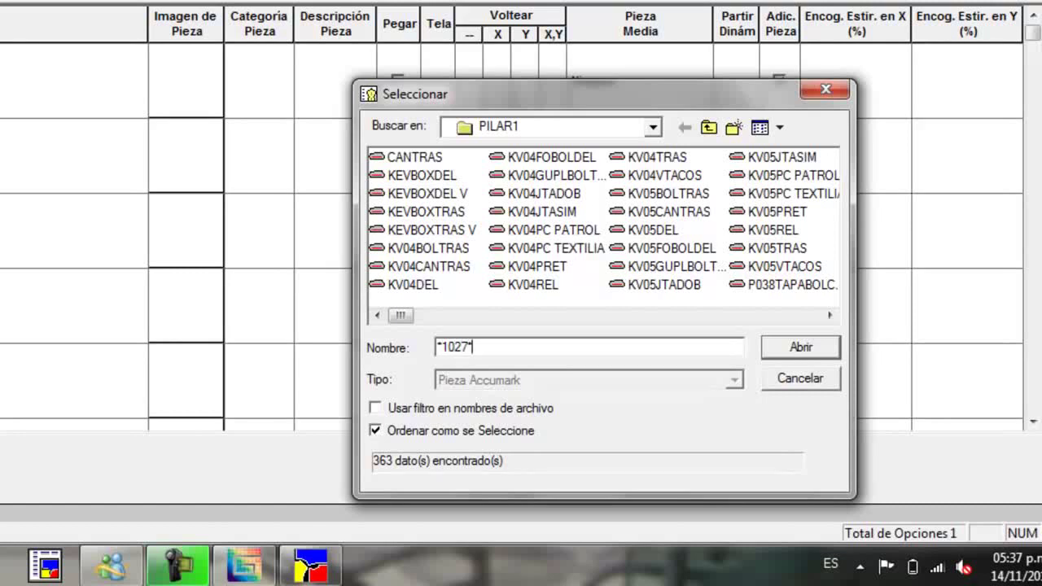
key("Return")
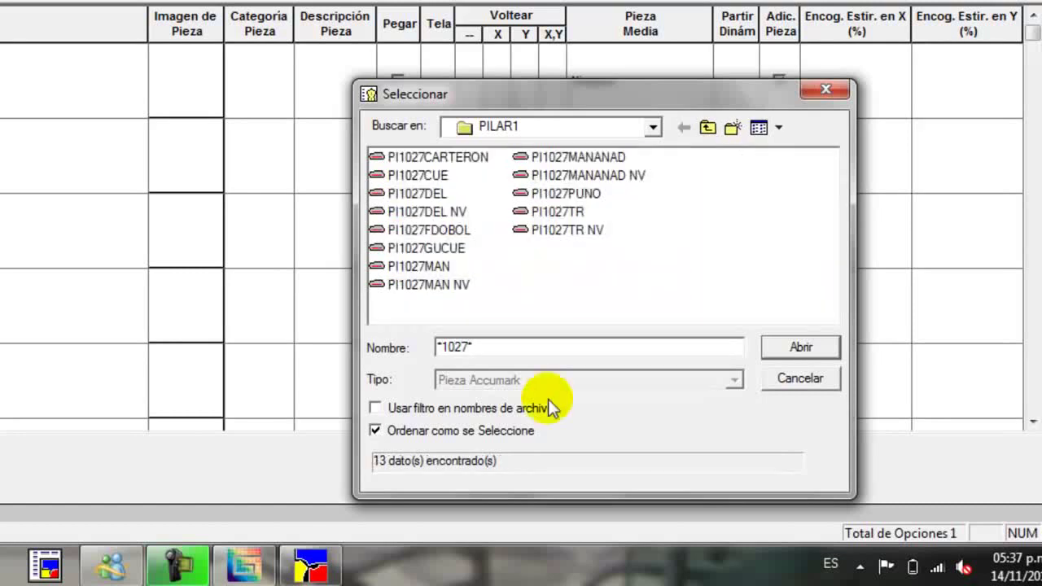
- Select the eight shirt pieces: DEL, TR, CARTERON, MANANAD, MAN, CUE, PUNO and FDOBOL
left_click(428, 195)
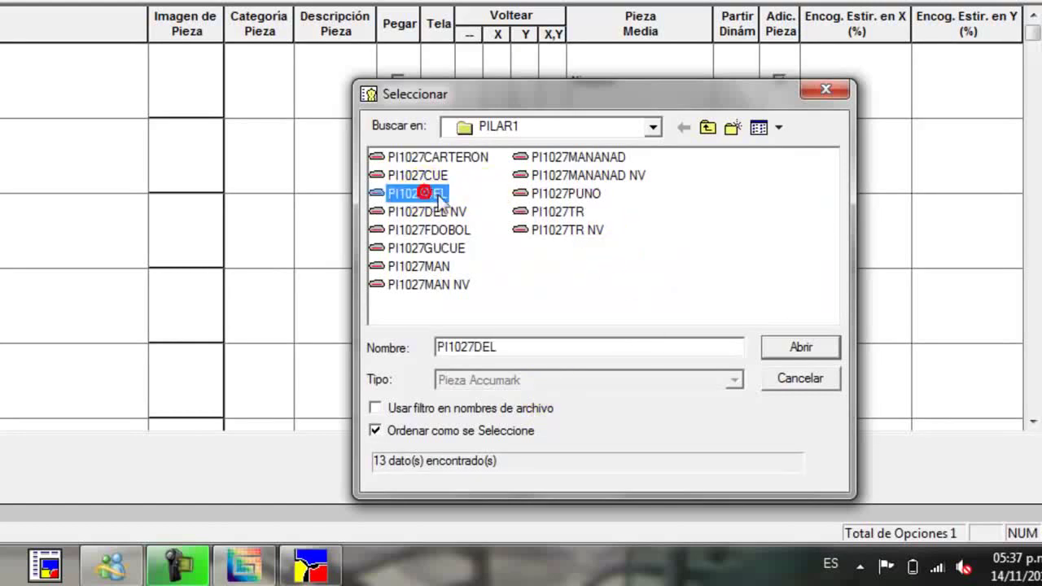
left_click(557, 211, "ctrl")
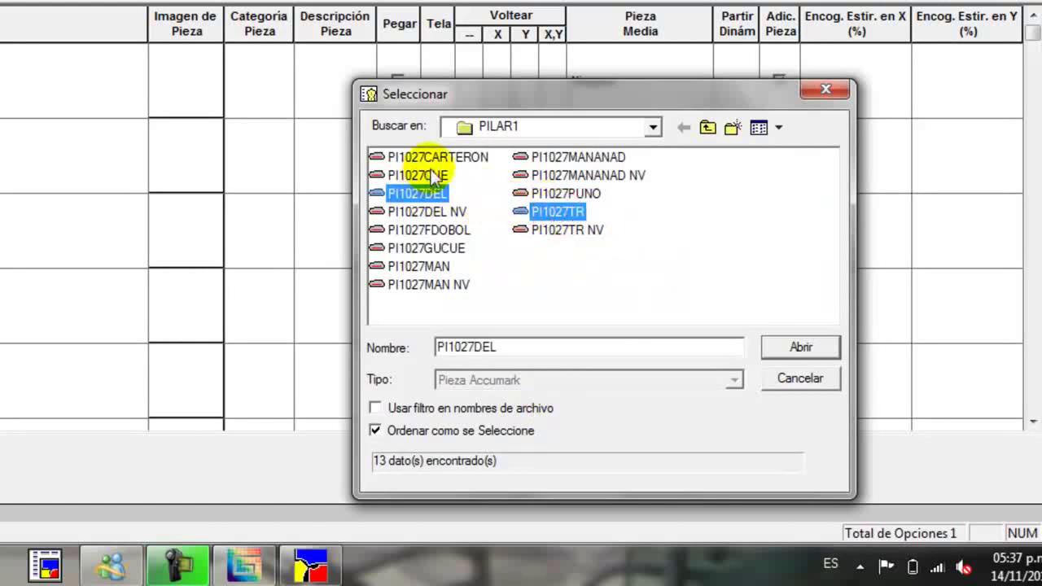
left_click(444, 157, "ctrl")
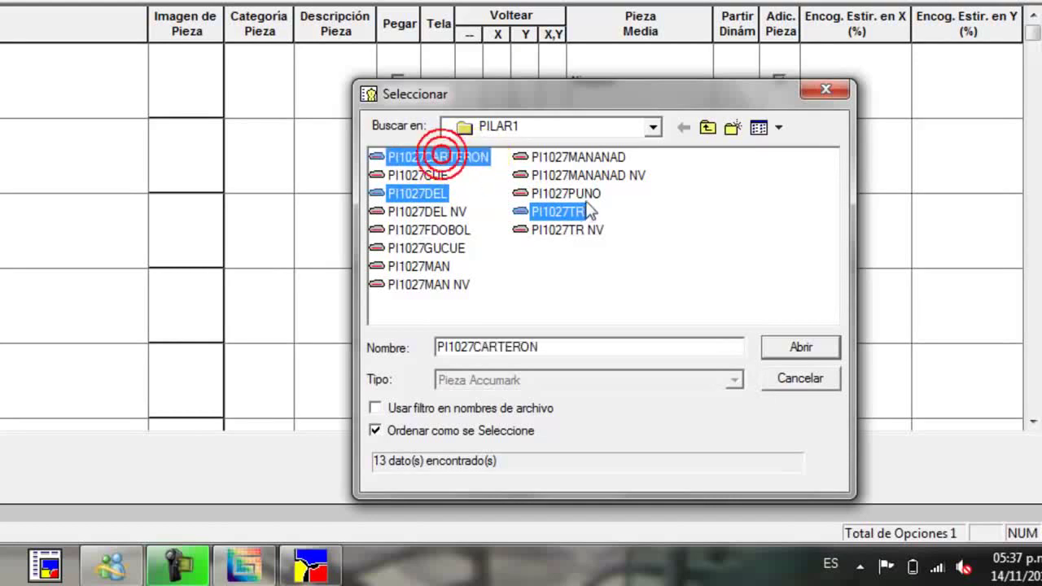
left_click(569, 159, "ctrl")
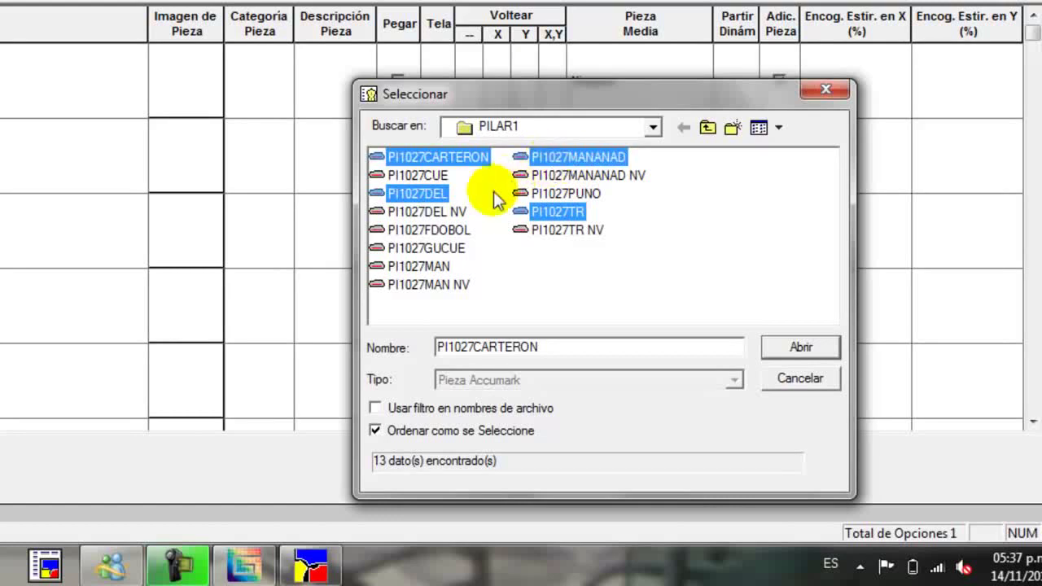
left_click(434, 266, "ctrl")
left_click(428, 176, "ctrl")
left_click(560, 196, "ctrl")
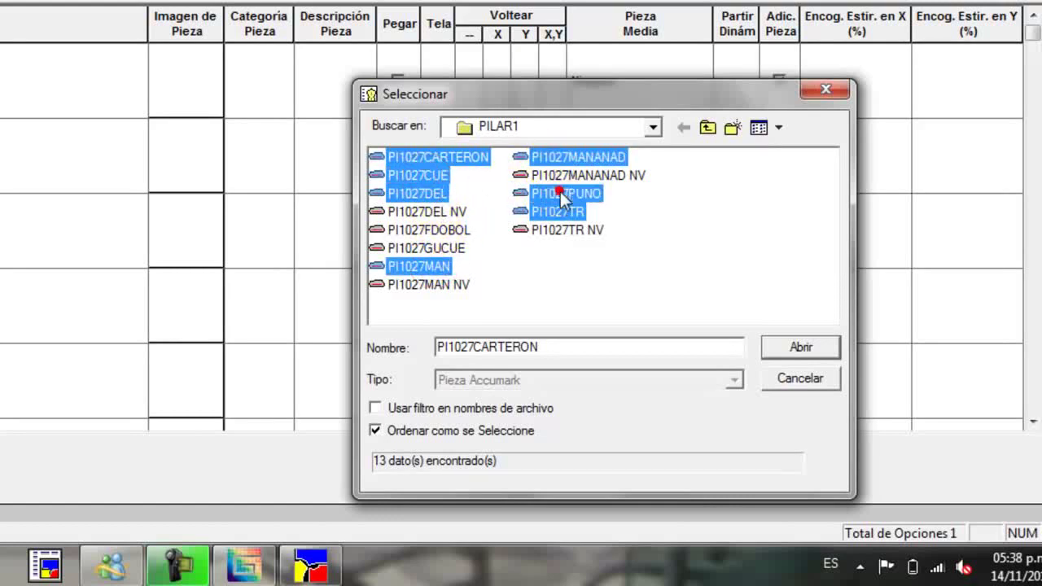
left_click(436, 232, "ctrl")
- Load the chosen pieces into the model and begin entering fabric t and quantities for the first rows
left_click(840, 416)
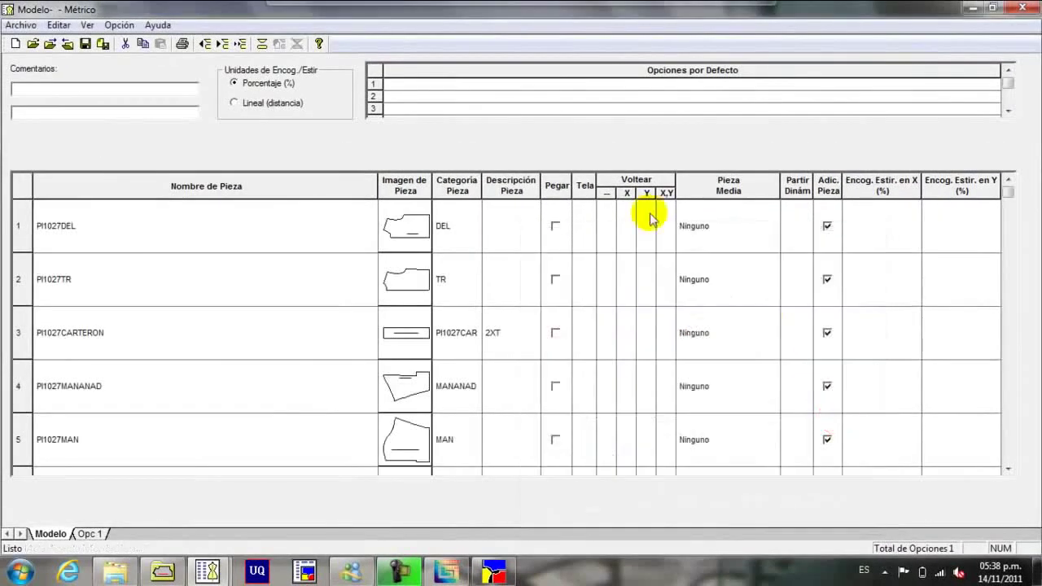
left_click(590, 228)
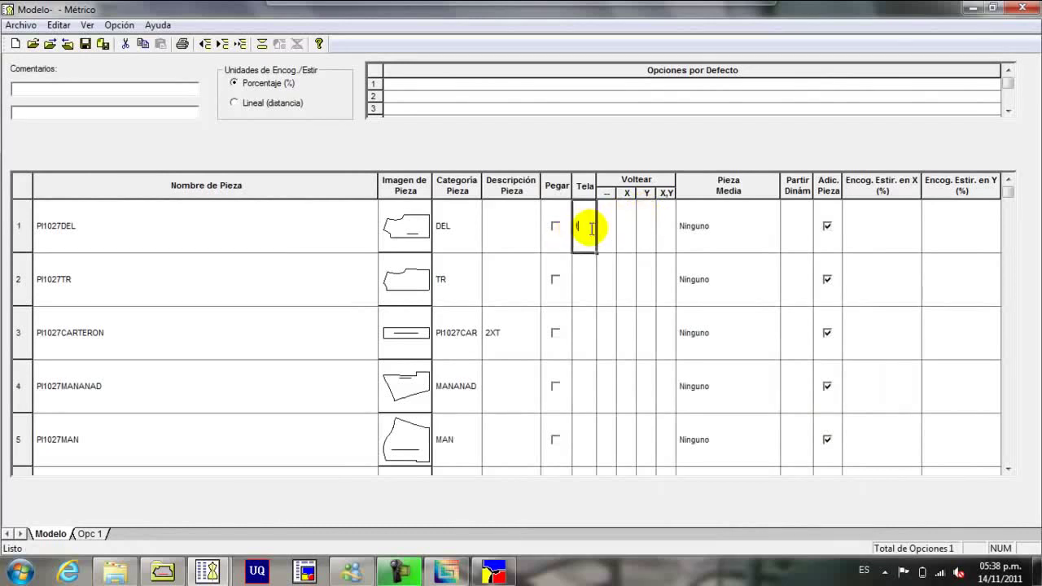
type("t")
key("Tab")
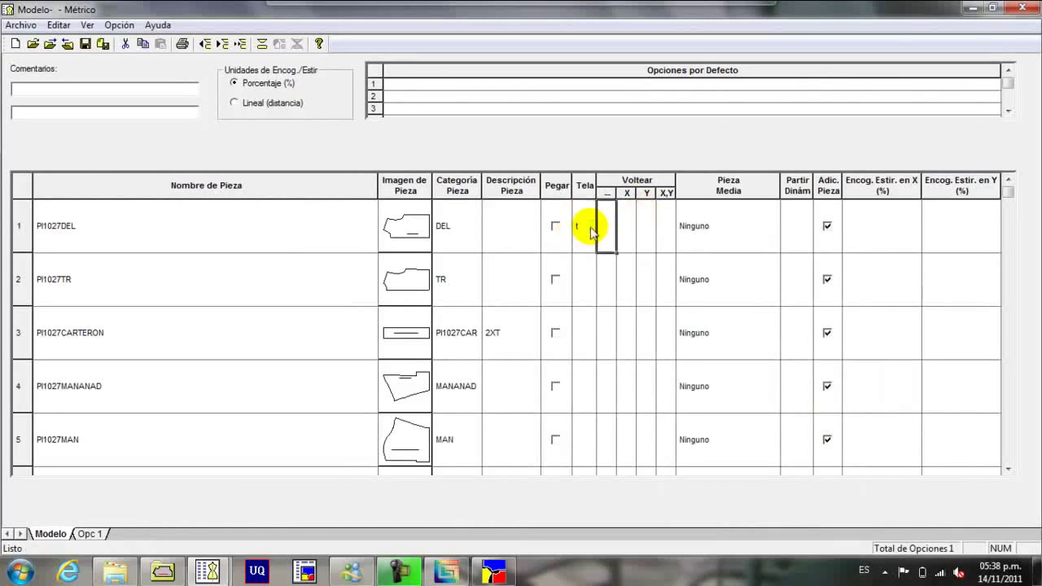
key("Tab")
type("1")
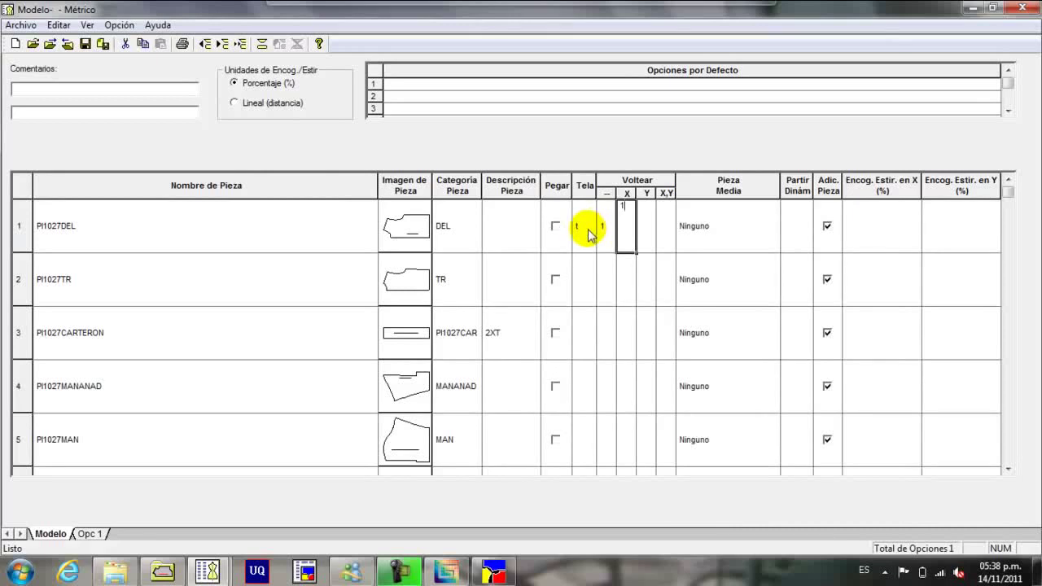
left_click(590, 235)
left_click(591, 279)
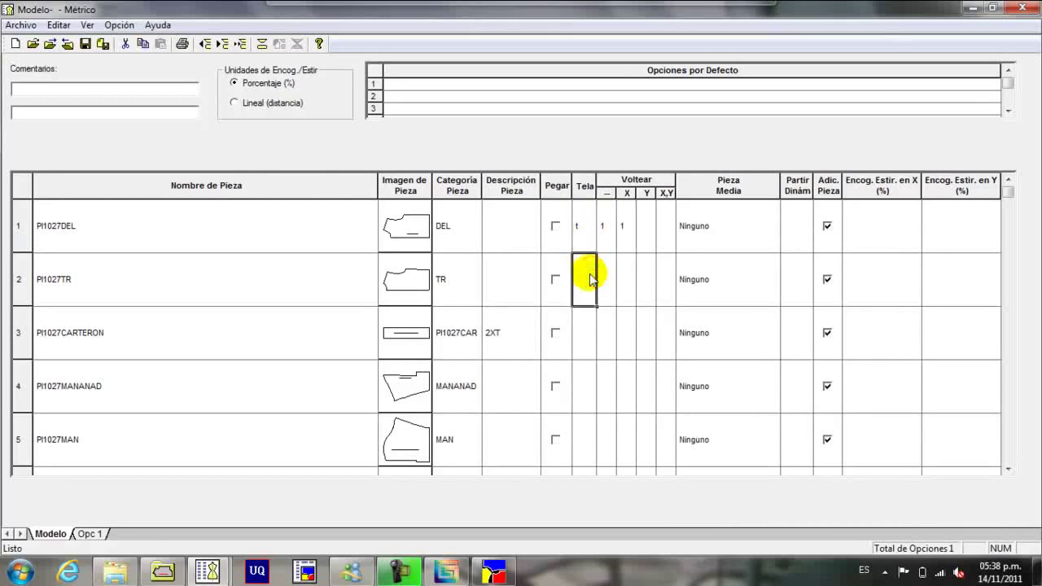
type("1")
key("Down")
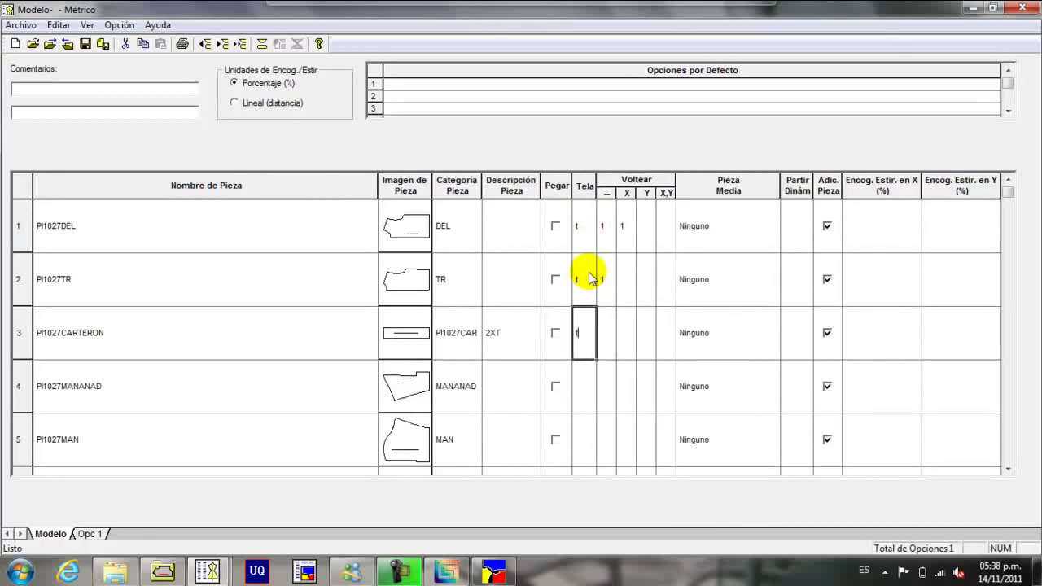
key("Tab")
key("Down")
key("shift+Tab")
key("shift+Tab")
key("Tab")
- Fill the remaining rows with fabric t and quantity 1, giving PI1027FDOBOL quantities of 2
key("Tab")
key("Down")
key("shift+Tab")
key("shift+Tab")
type("t")
key("Tab")
key("Down")
key("shift+Tab")
key("shift+Tab")
type("t")
key("Tab")
key("Down")
key("shift+Tab")
key("shift+Tab")
type("t")
key("Tab")
type("1")
key("Down")
key("shift+Tab")
key("shift+Tab")
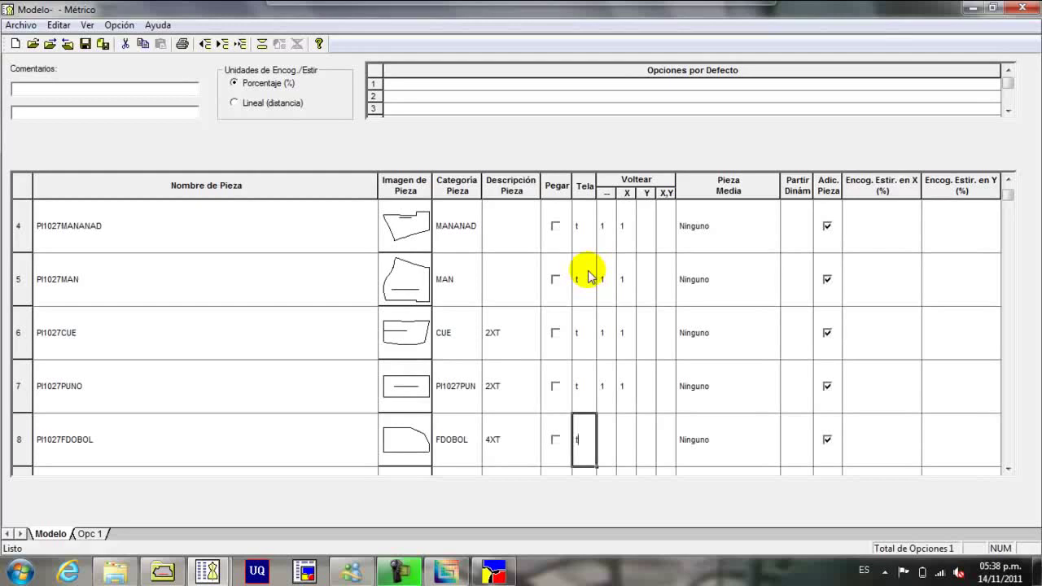
key("Tab")
type("2")
key("Tab")
type("2")
key("Down")
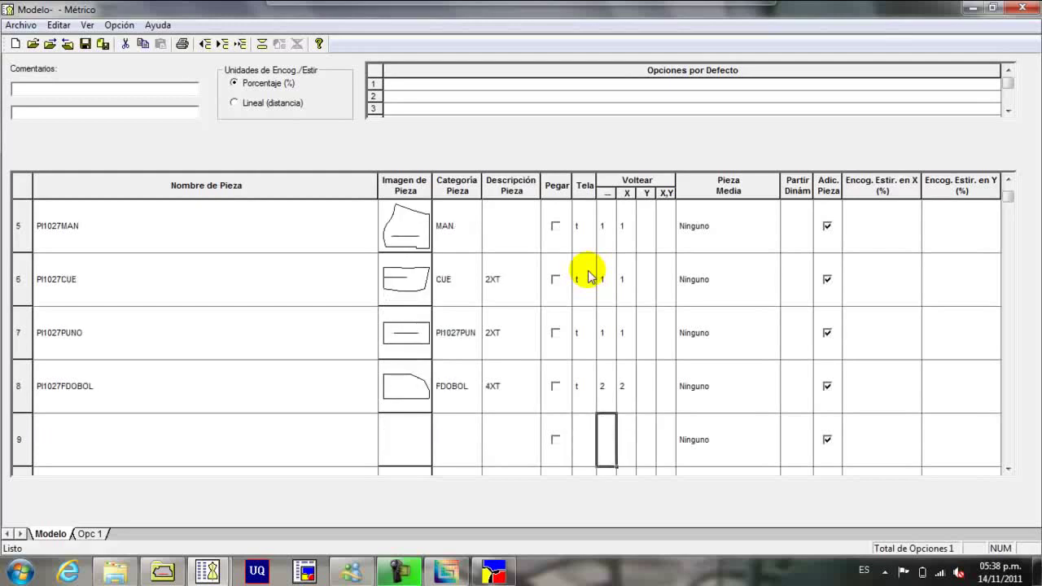
key("Up")
key("Up")
key("Up")
key("Up")
key("Up")
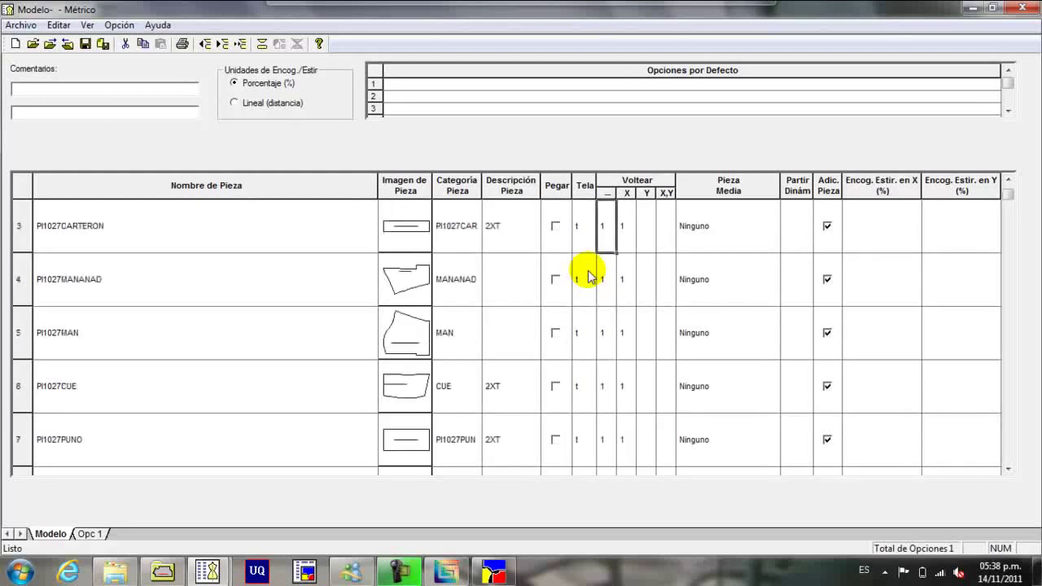
key("Up")
key("Up")
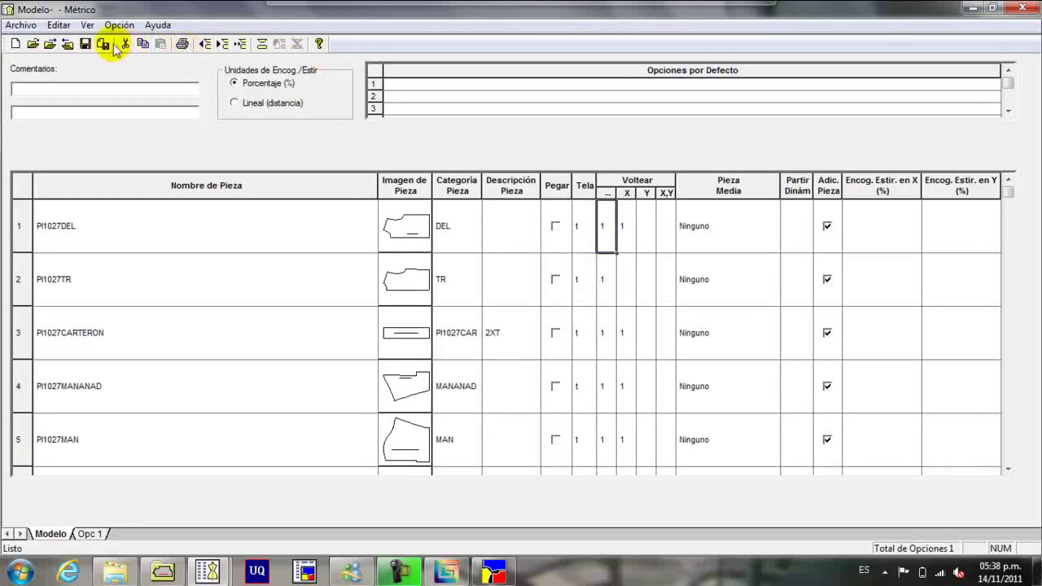
- Save the model as 1027camisa in PILAR1 and close the Modelo editor
left_click(103, 44)
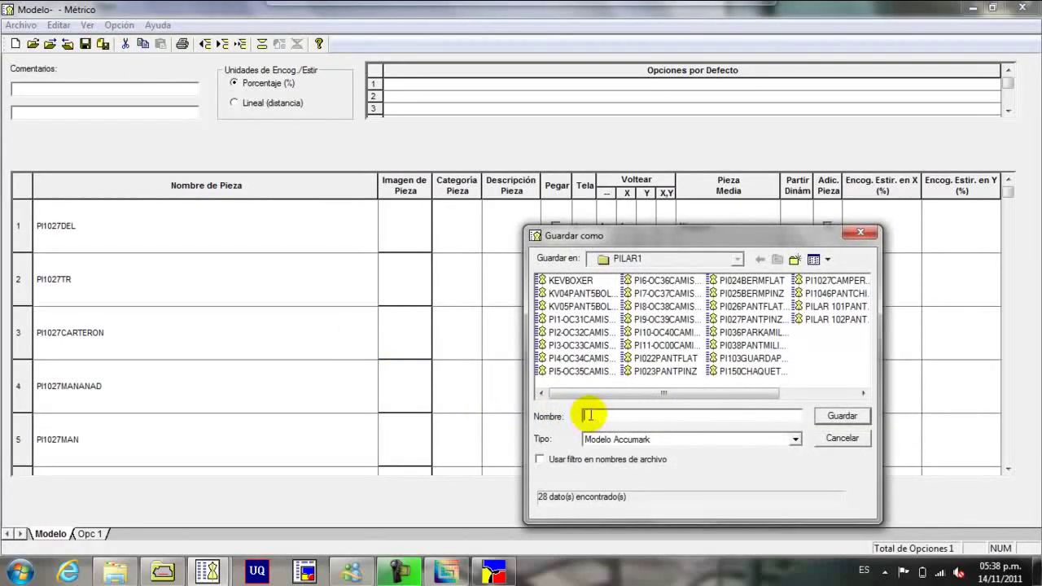
type("1027camisa")
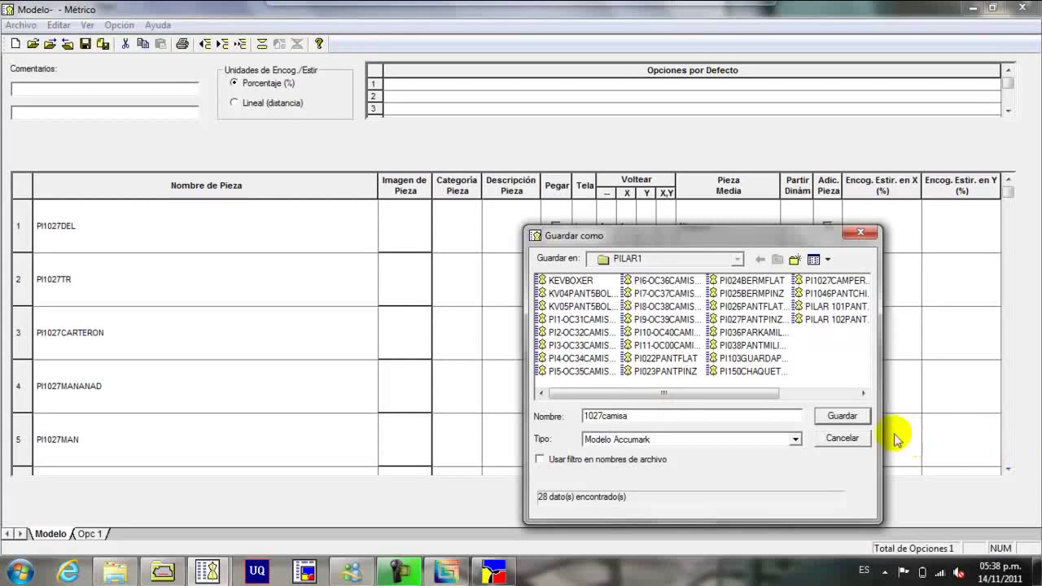
left_click(847, 416)
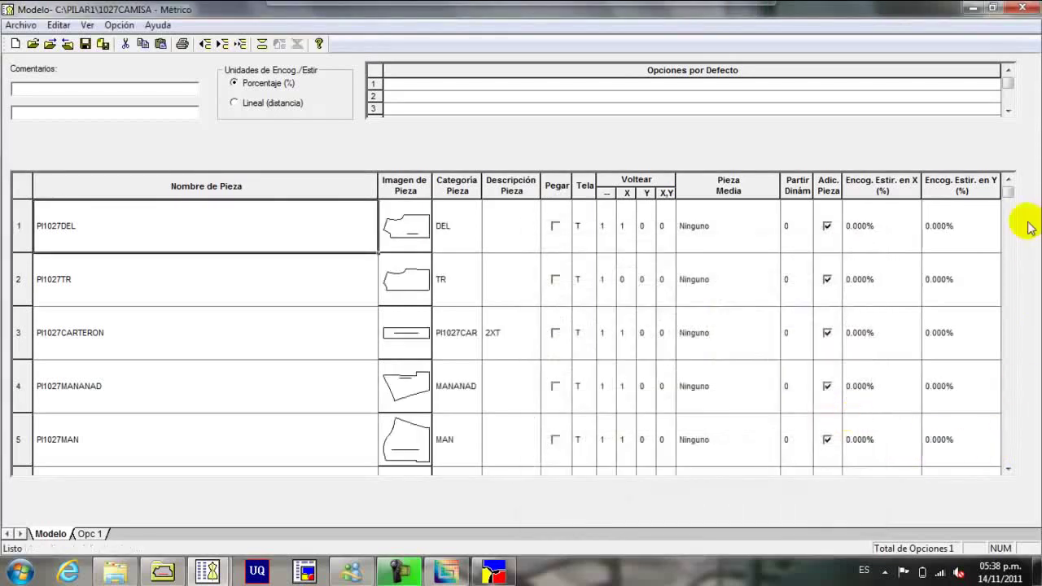
left_click(1024, 15)
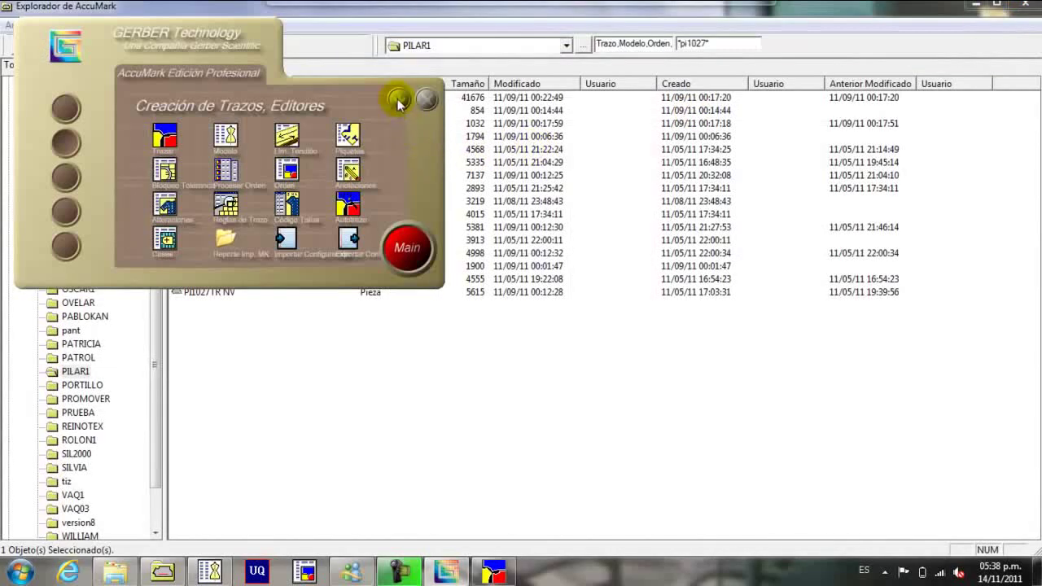
- Start a new marker order named 1027 with fabric width 150
left_click(286, 171)
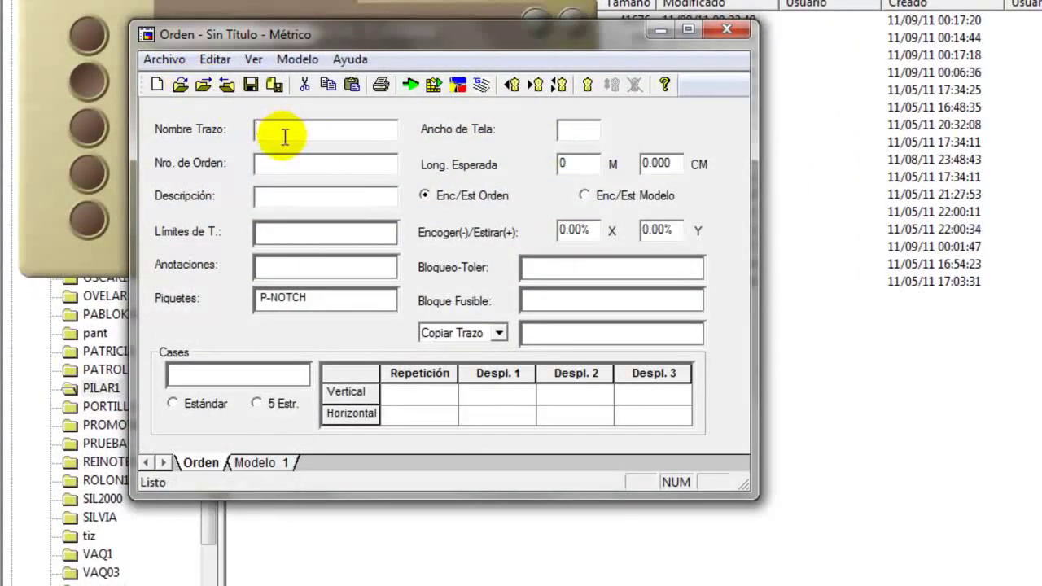
type("1027")
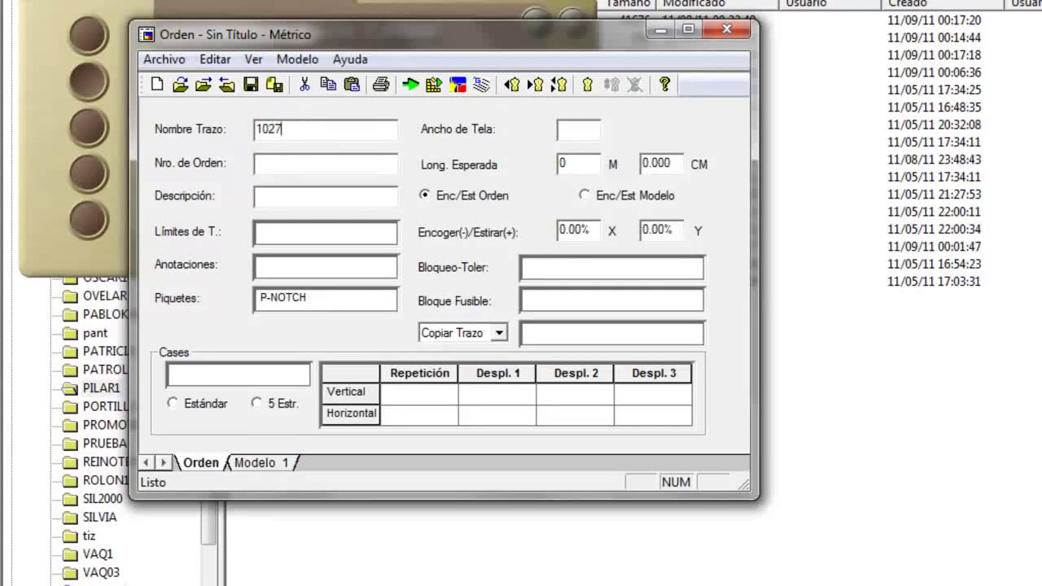
left_click(568, 137)
type("150")
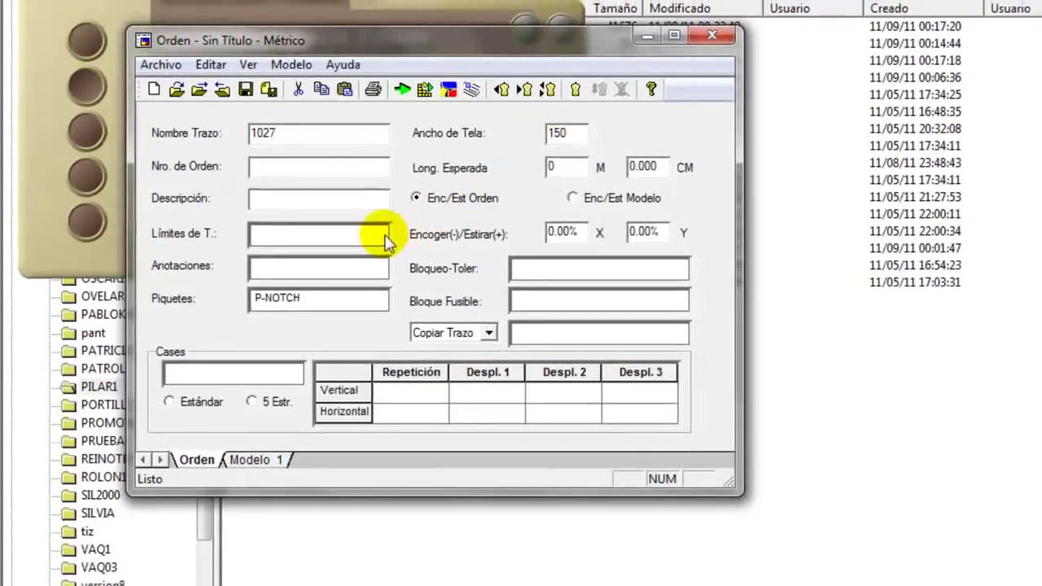
- Set the order's lay limits to SIMPLE and annotation to A
left_click(358, 233)
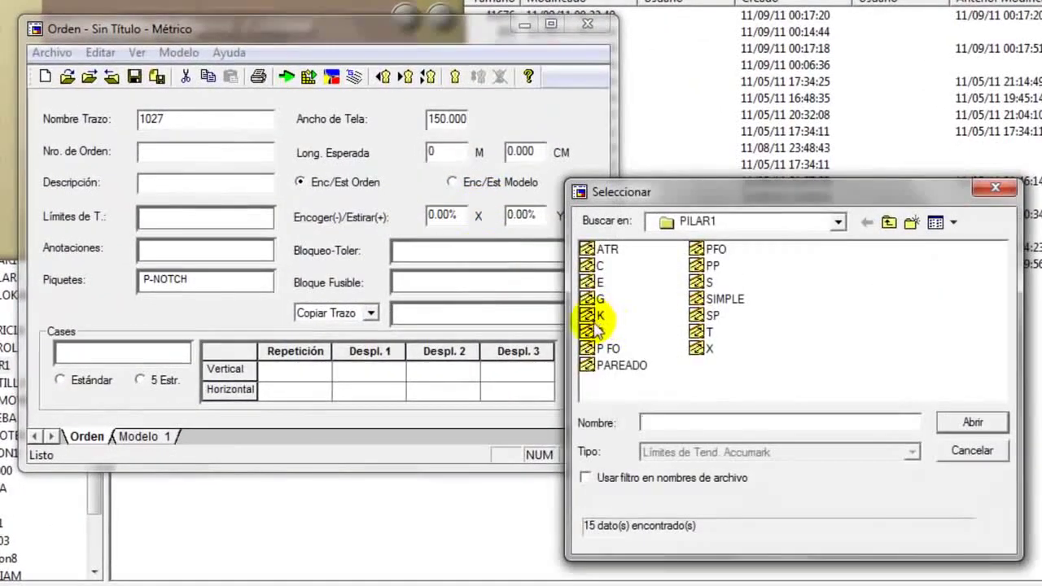
double_click(693, 285)
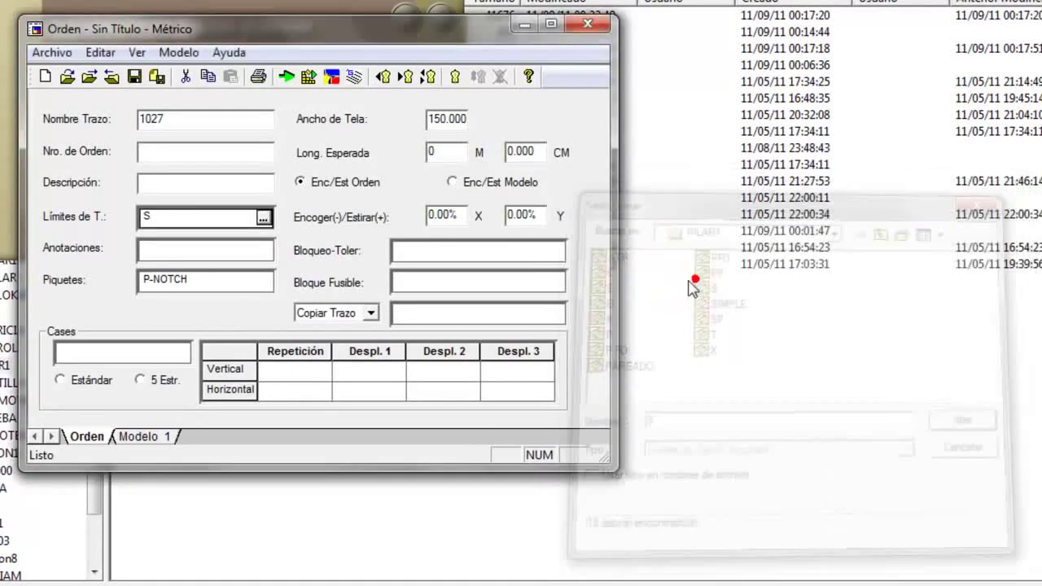
left_click(264, 250)
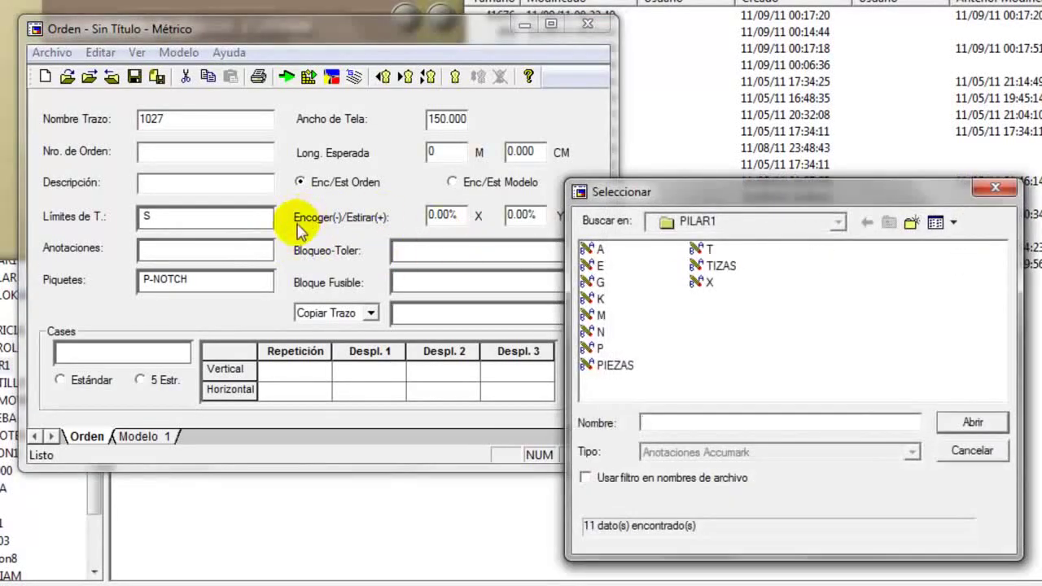
double_click(592, 250)
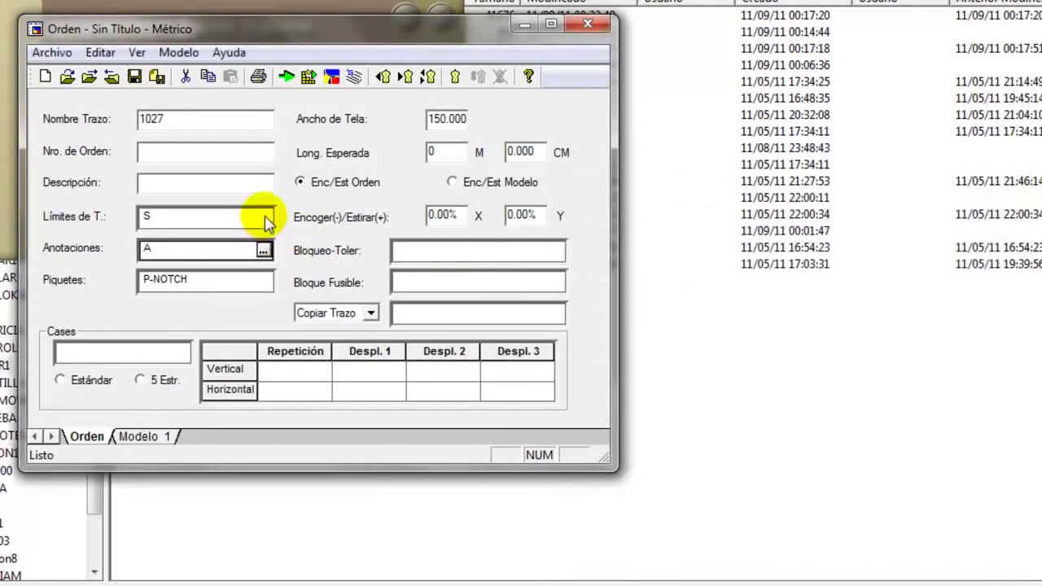
left_click(265, 217)
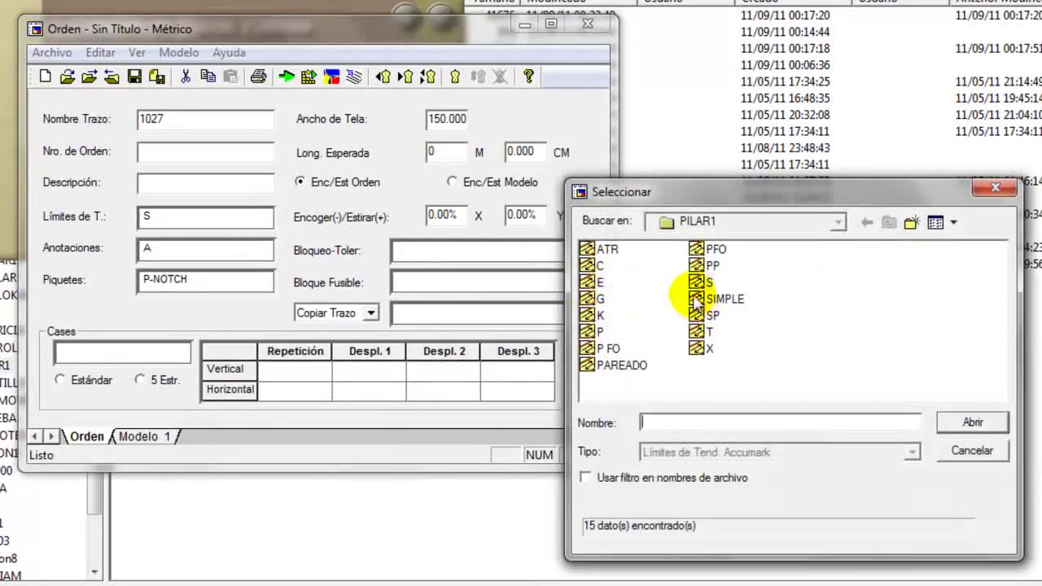
double_click(696, 300)
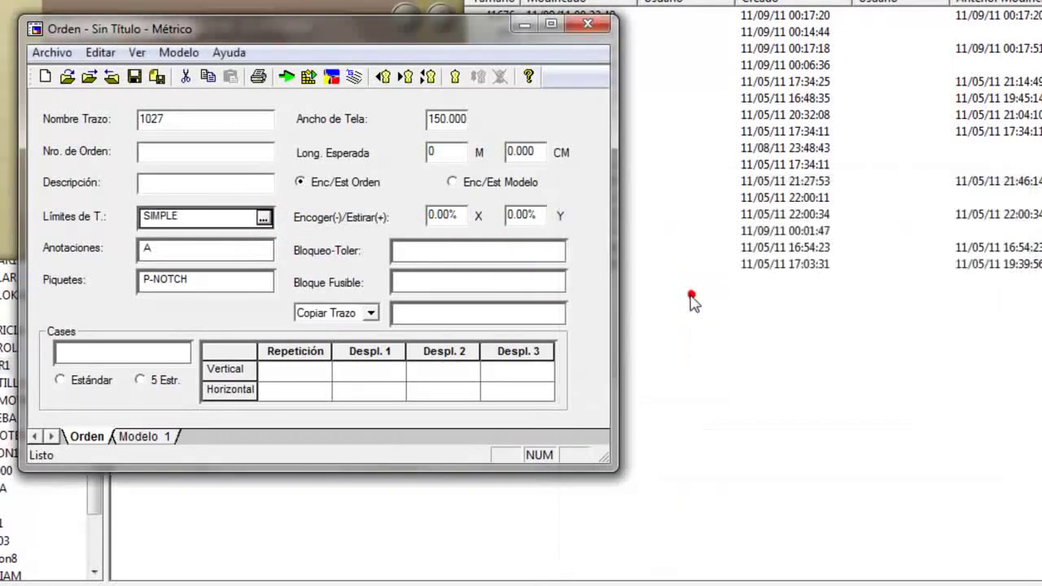
left_click(62, 380)
left_click(143, 436)
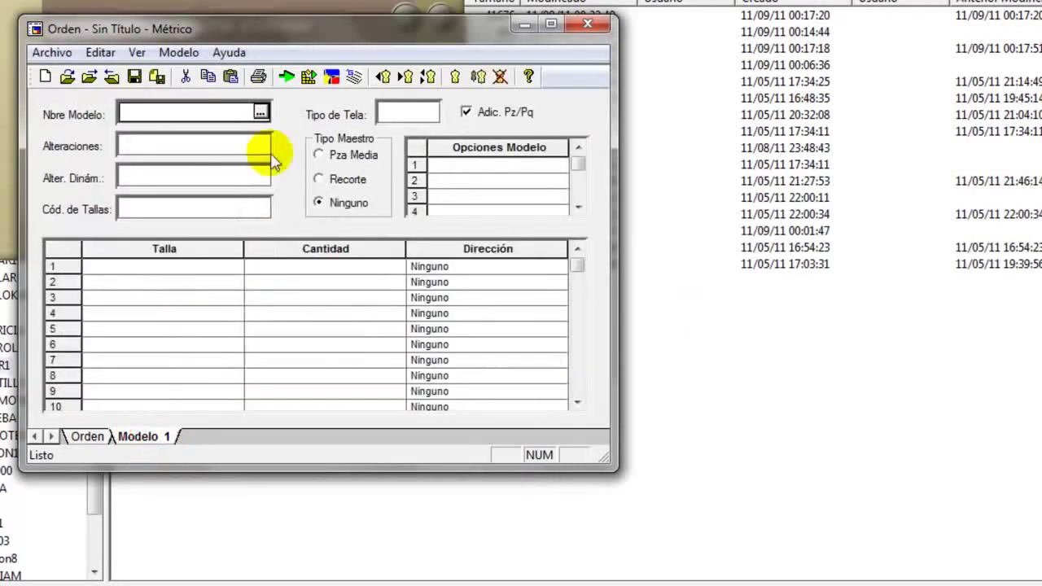
- Set the order's model to 1027CAMISA with fabric type T
left_click(261, 112)
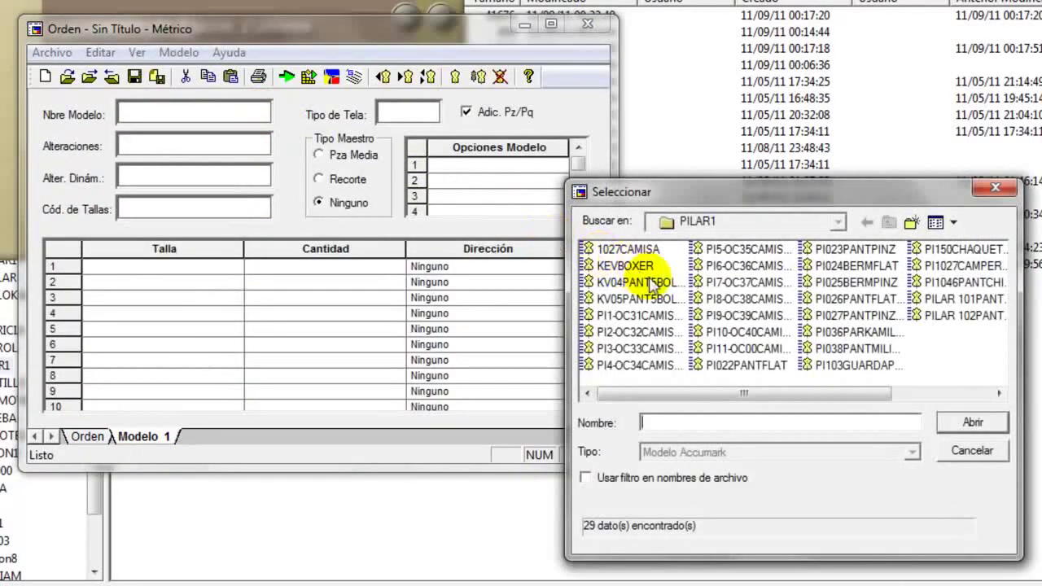
left_click(613, 252)
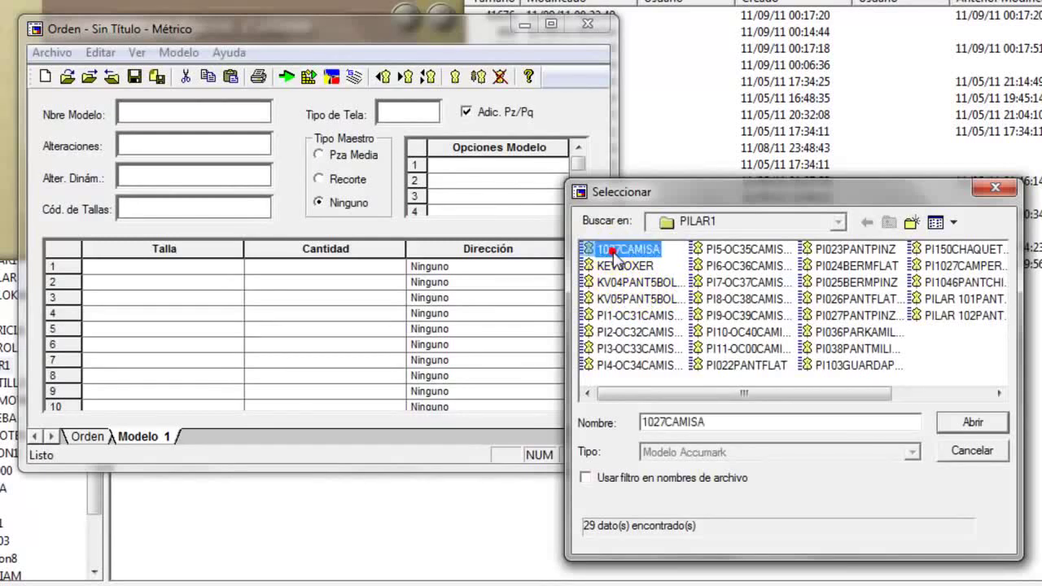
double_click(617, 253)
left_click(390, 113)
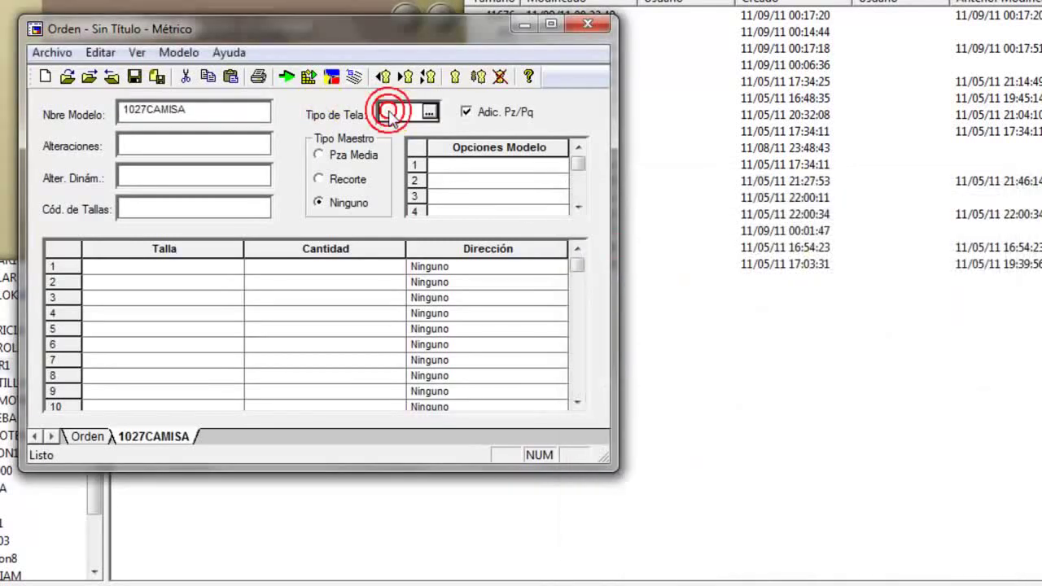
left_click(429, 112)
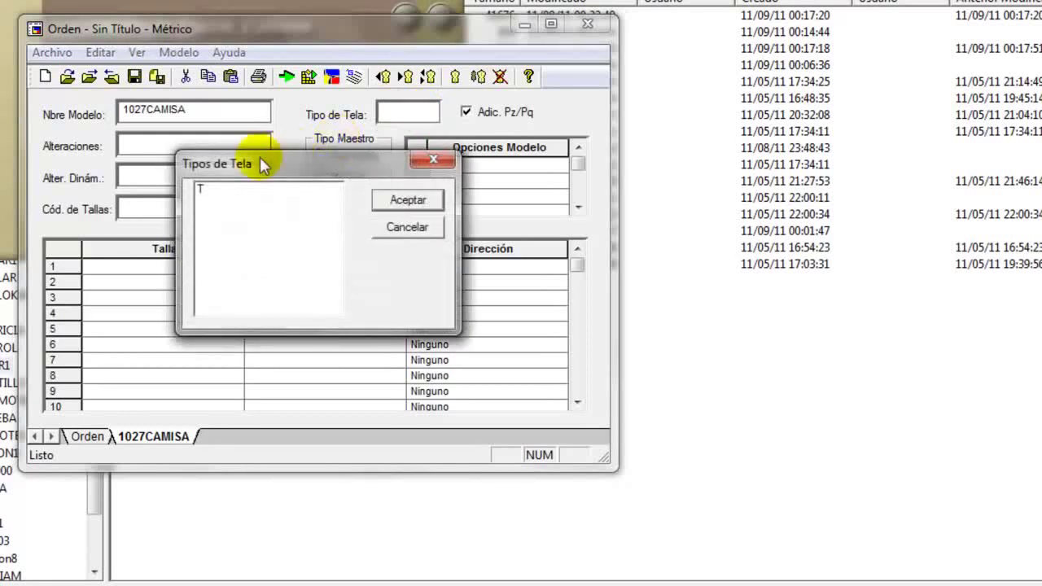
double_click(204, 192)
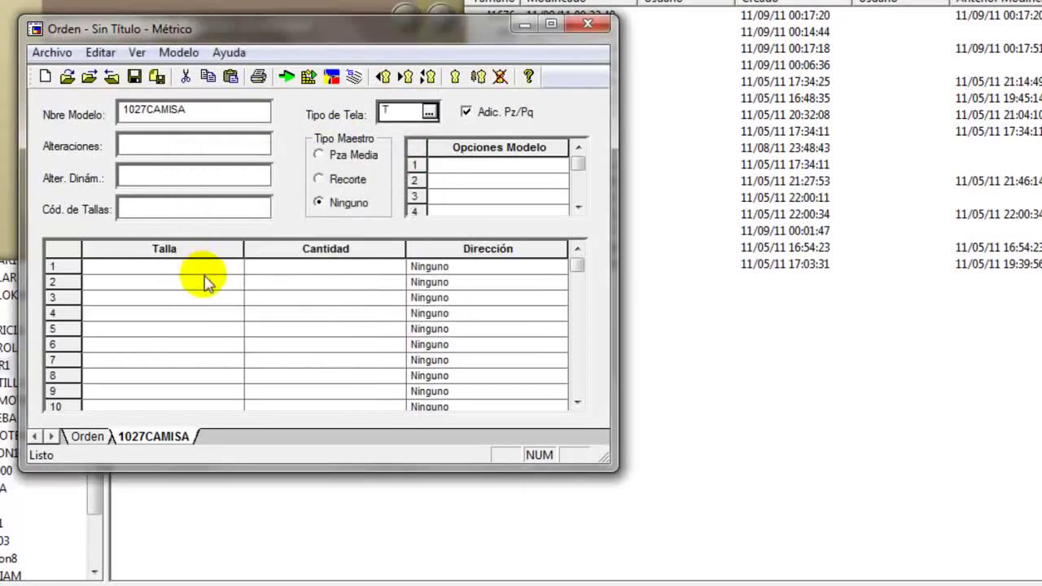
- Add sizes 1, 2, 4, 6 and 8 to the model entry
left_click(235, 272)
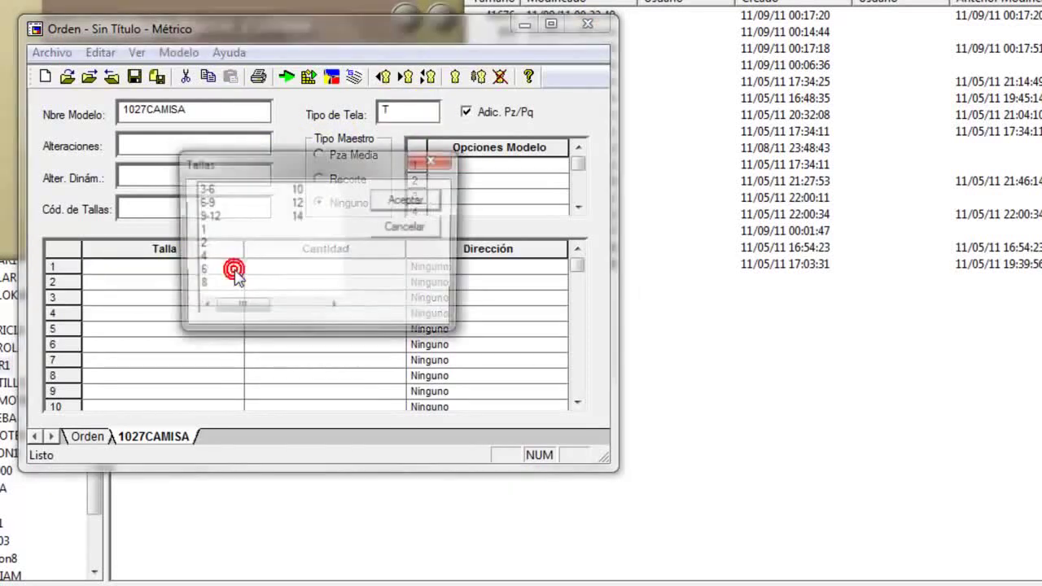
left_click(200, 230)
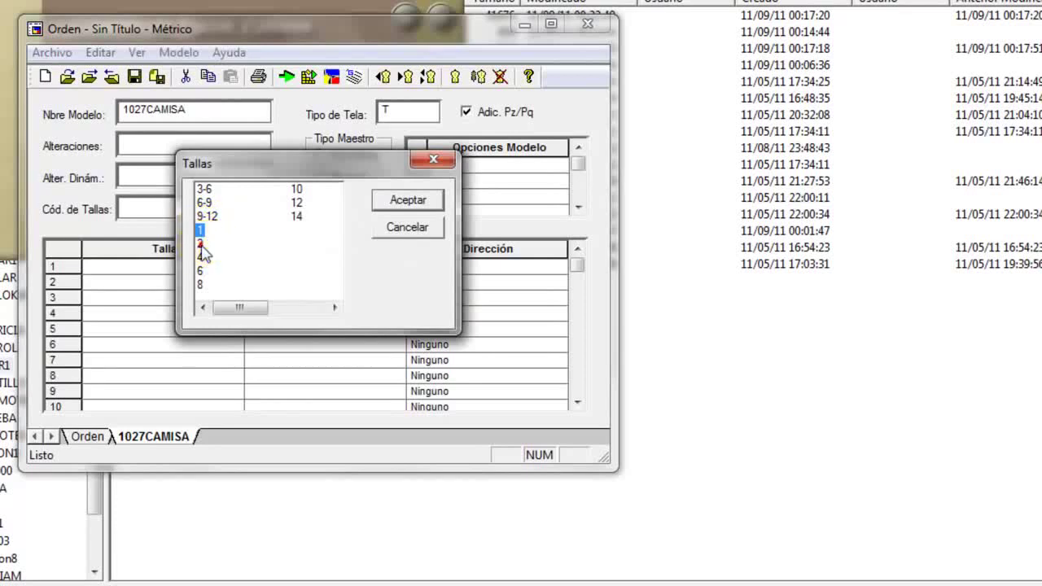
left_click(399, 200)
left_click(253, 270)
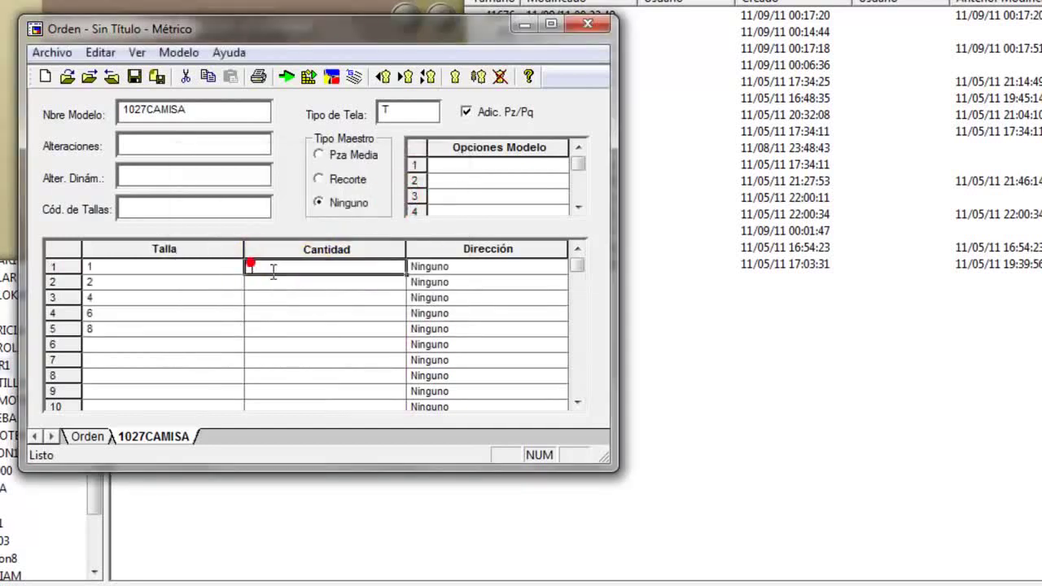
- Enter quantity 1 for each size
key("Return")
type("1")
key("Return")
type("1")
key("Return")
type("1")
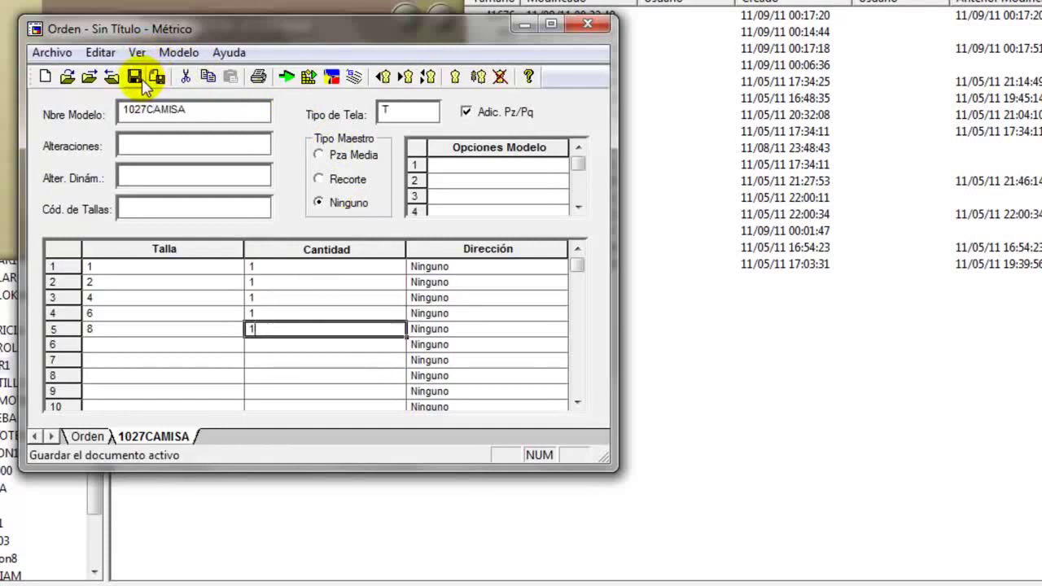
- Save order 1027, process it into a marker and acknowledge the success message
left_click(135, 78)
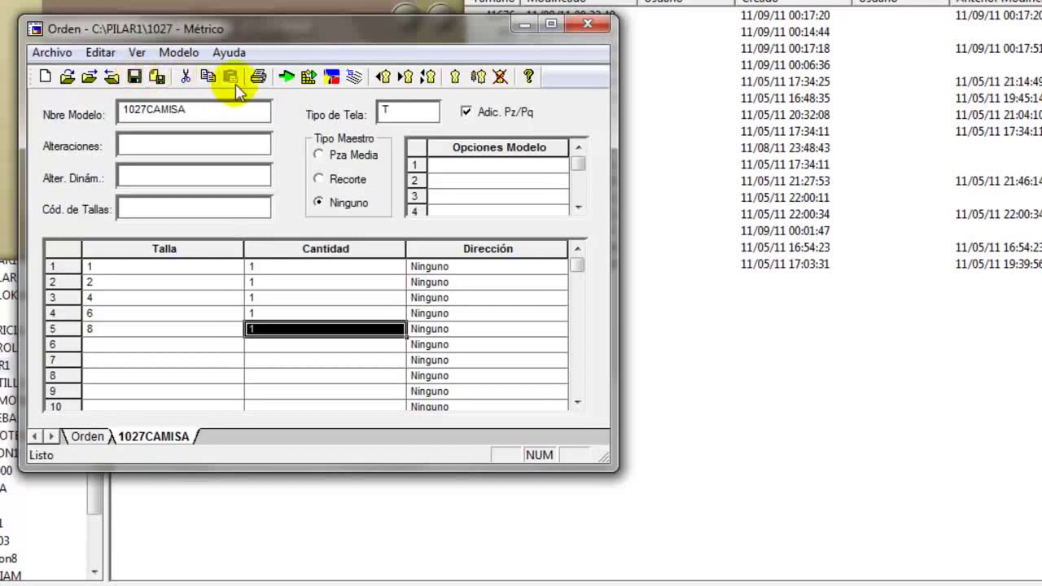
left_click(285, 78)
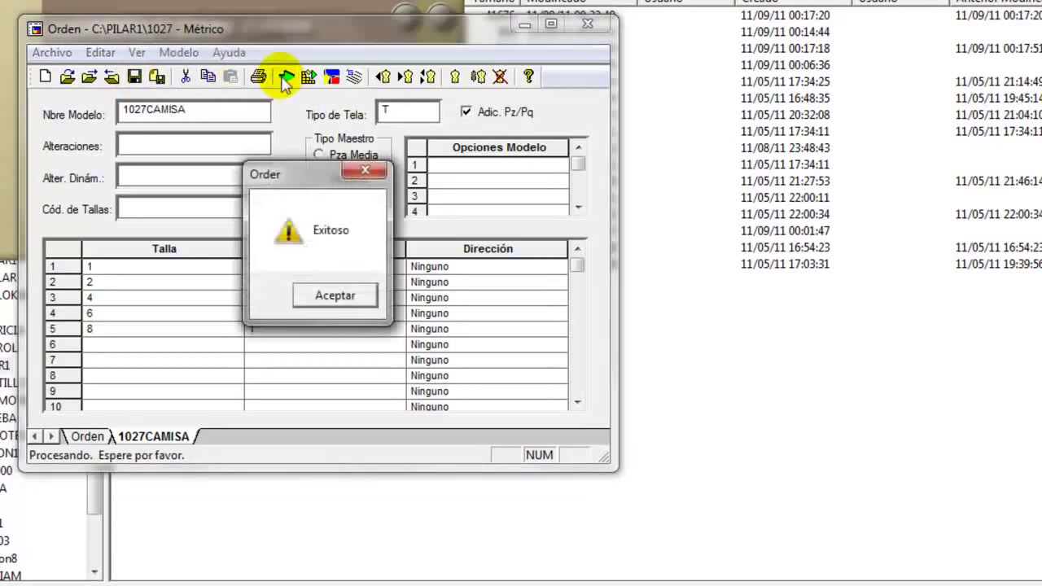
left_click(342, 295)
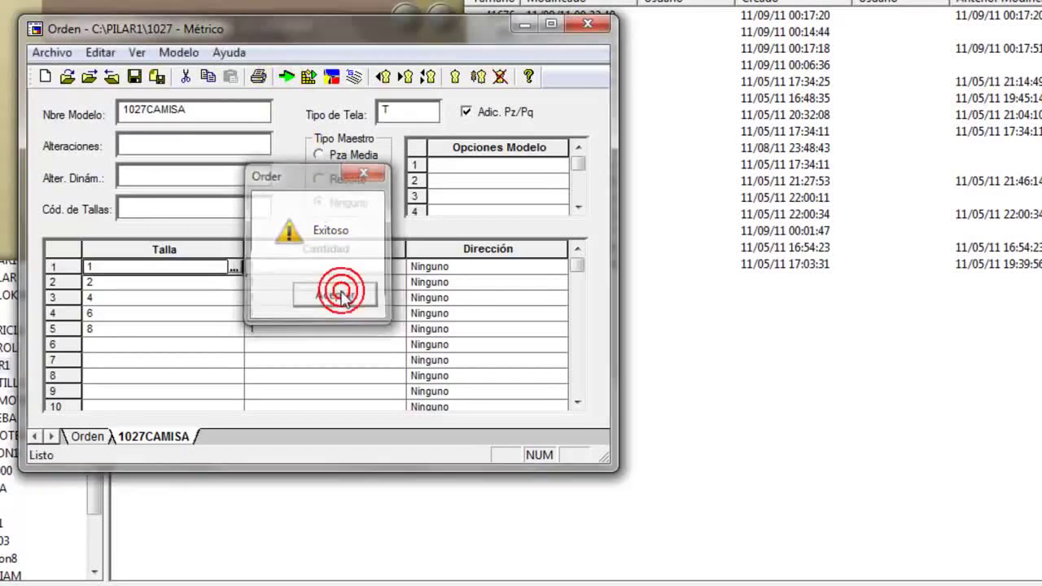